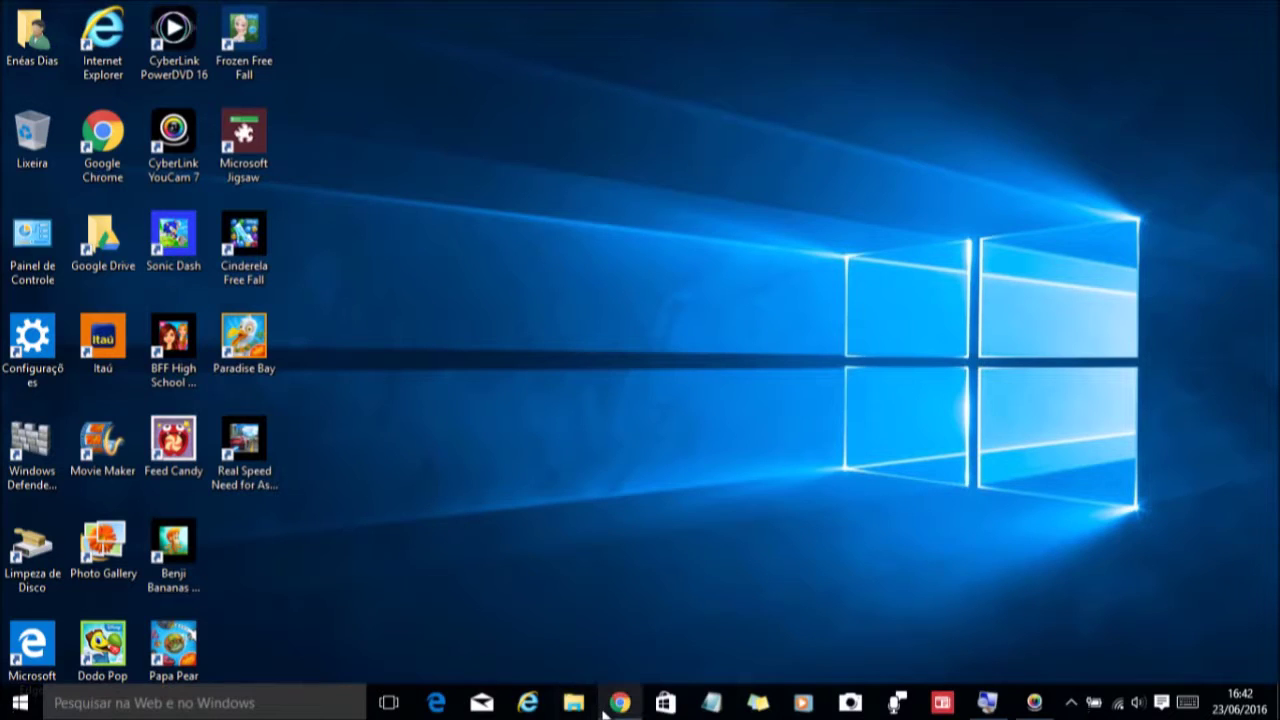
Step: Restore the minimized Chrome window showing the YouTube channel page with its three uploads
mouse_move(617, 711)
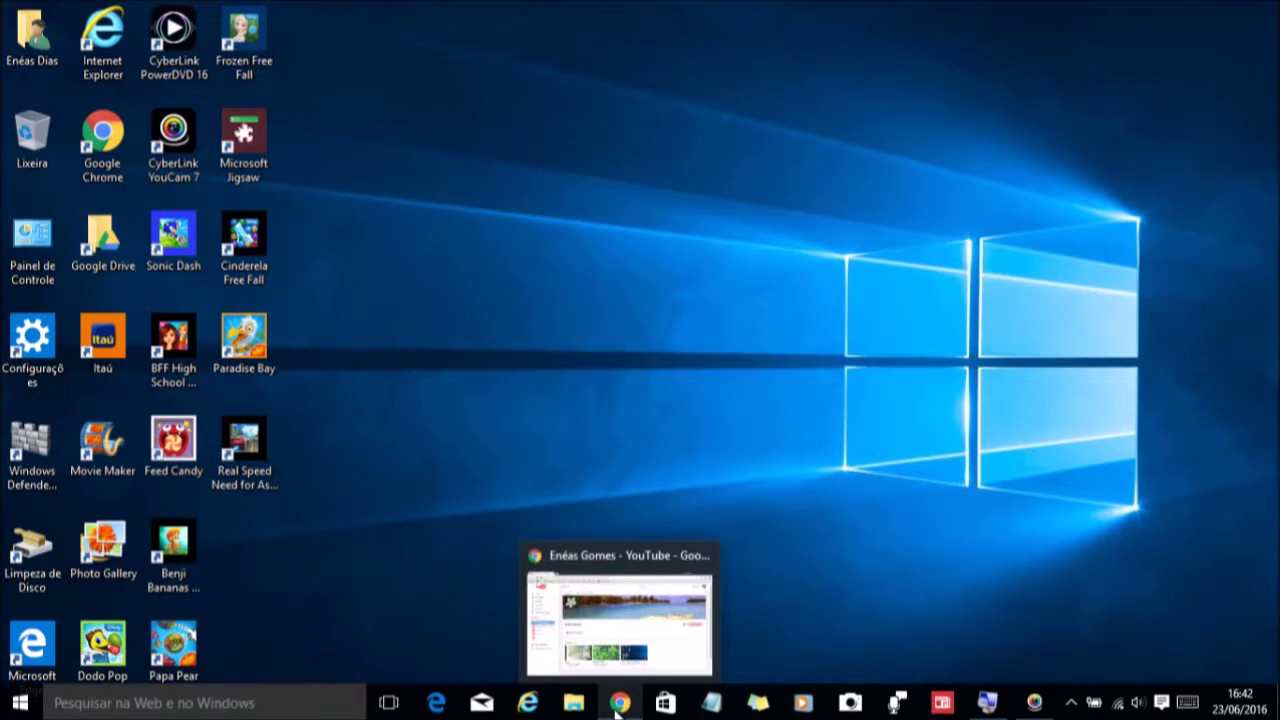
left_click(617, 708)
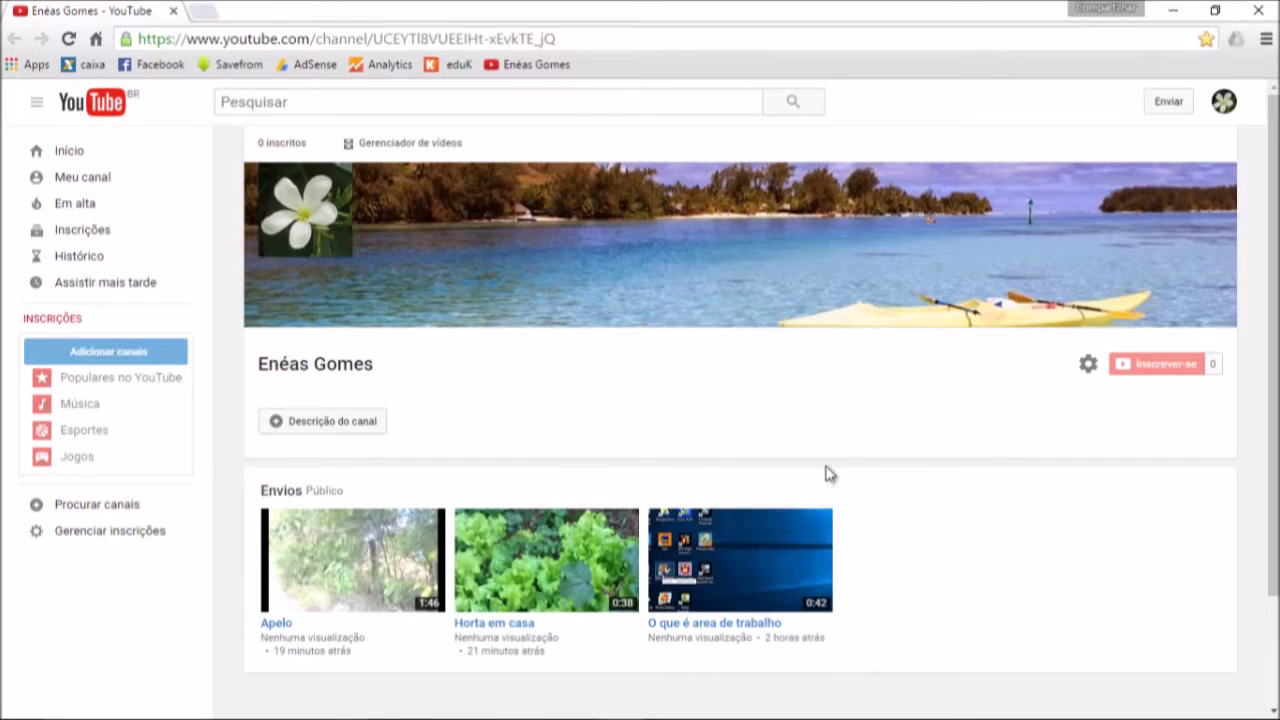
Step: Switch on 'Personalizar o layout de seu canal' in the channel settings and save
left_click(1088, 366)
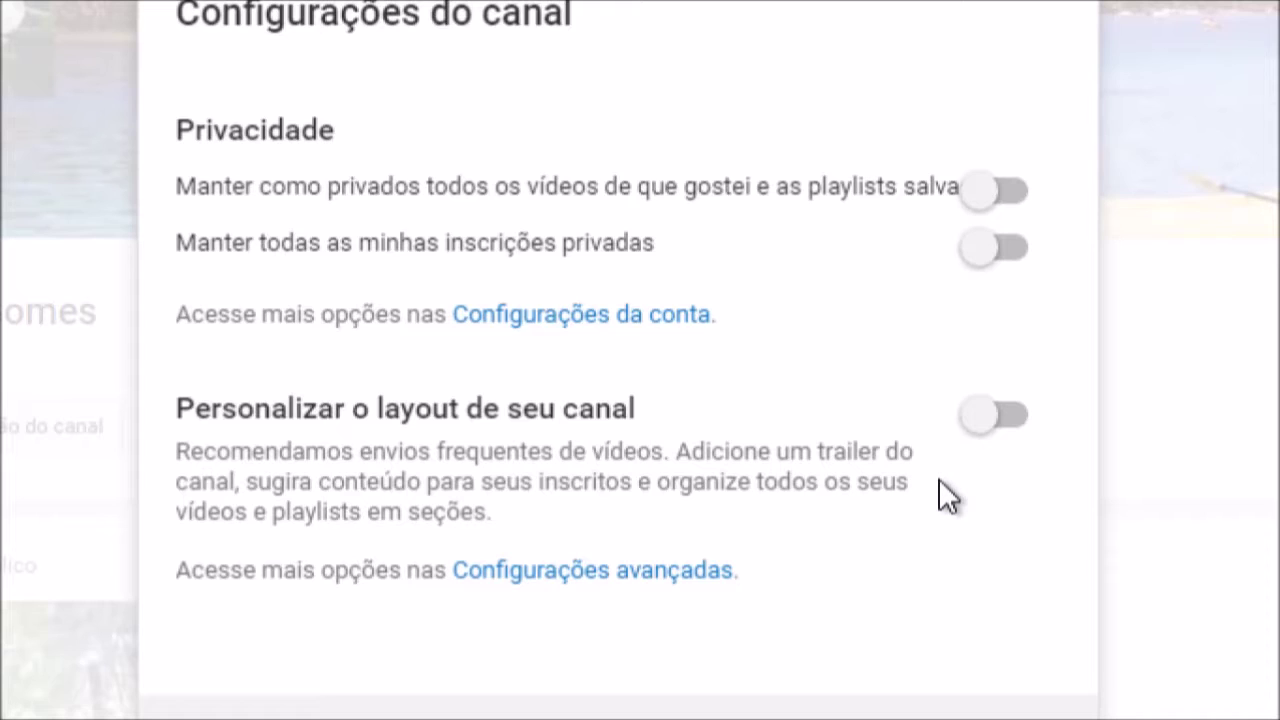
left_click(1020, 436)
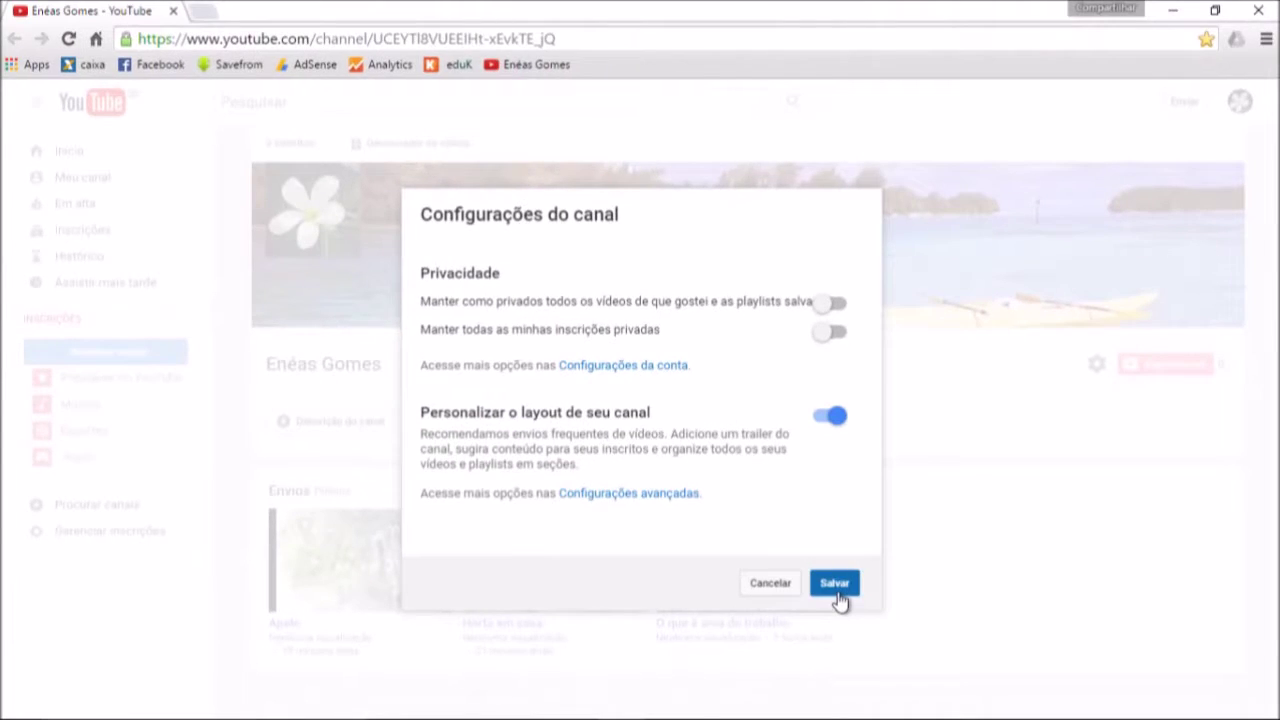
left_click(836, 588)
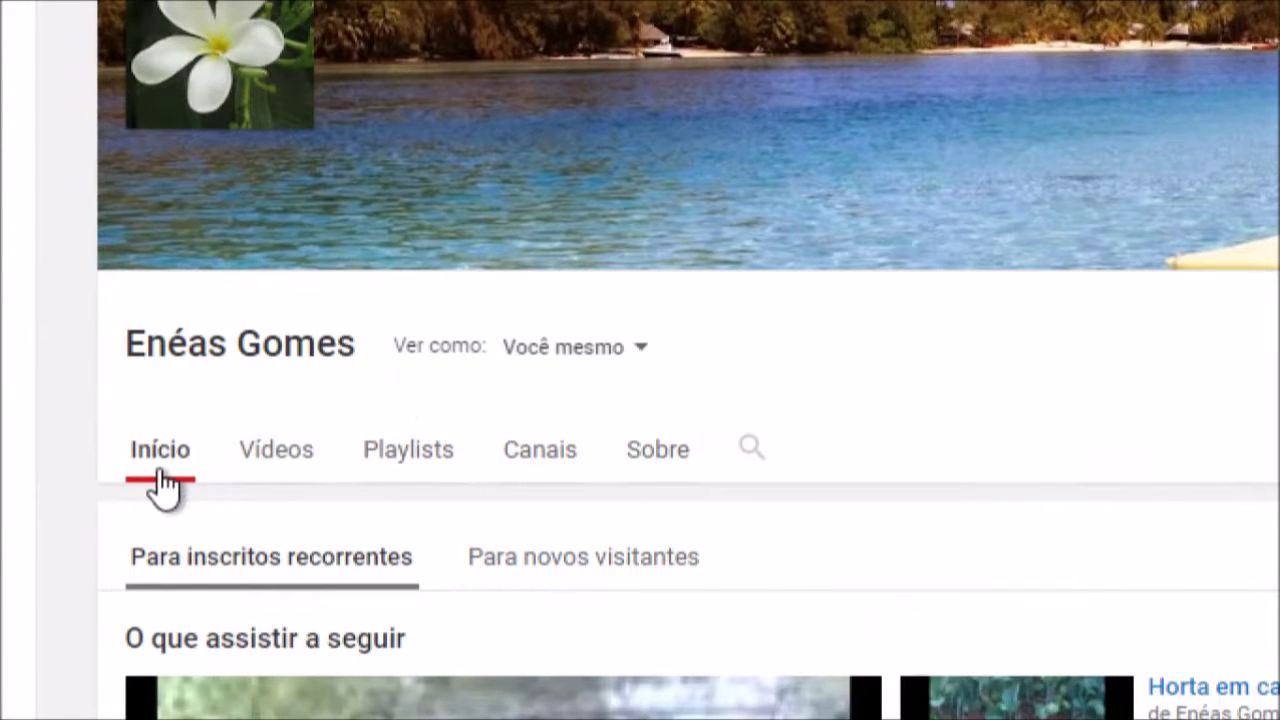
Step: Review the new Início layout with its 'Para inscritos recorrentes' and 'Para novos visitantes' views
left_click(287, 468)
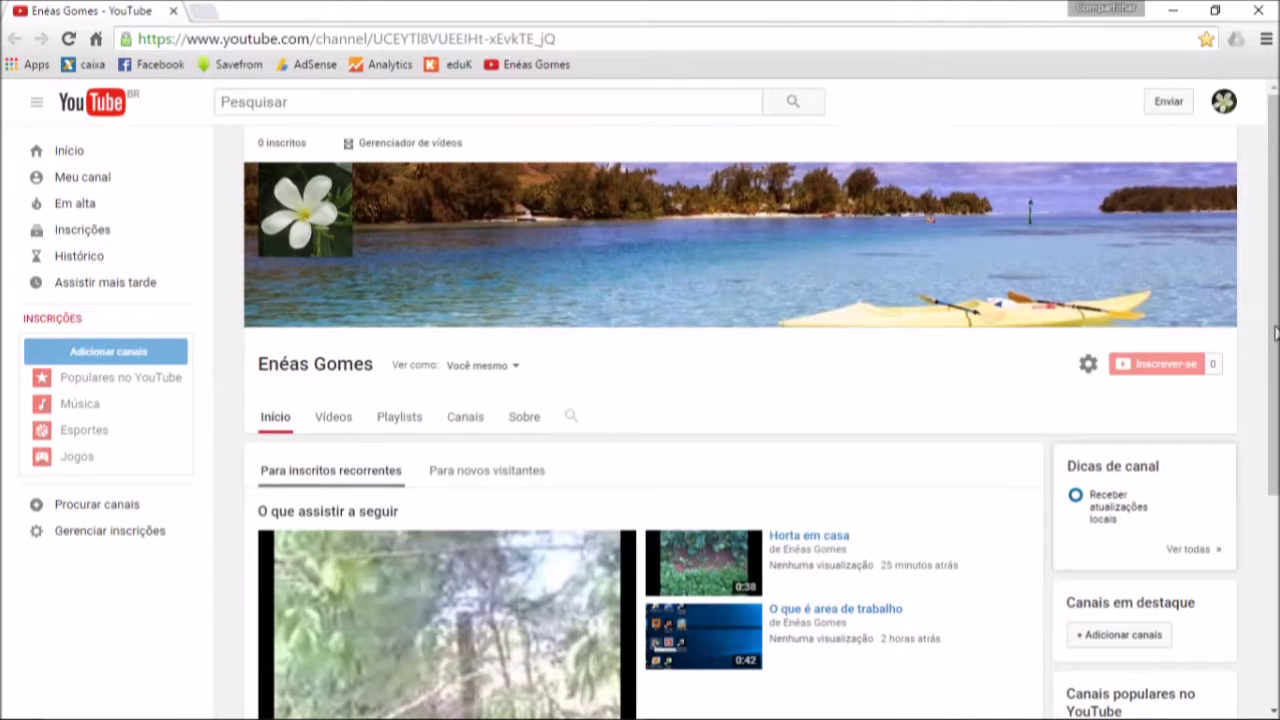
left_click_drag(1276, 357, 1276, 483)
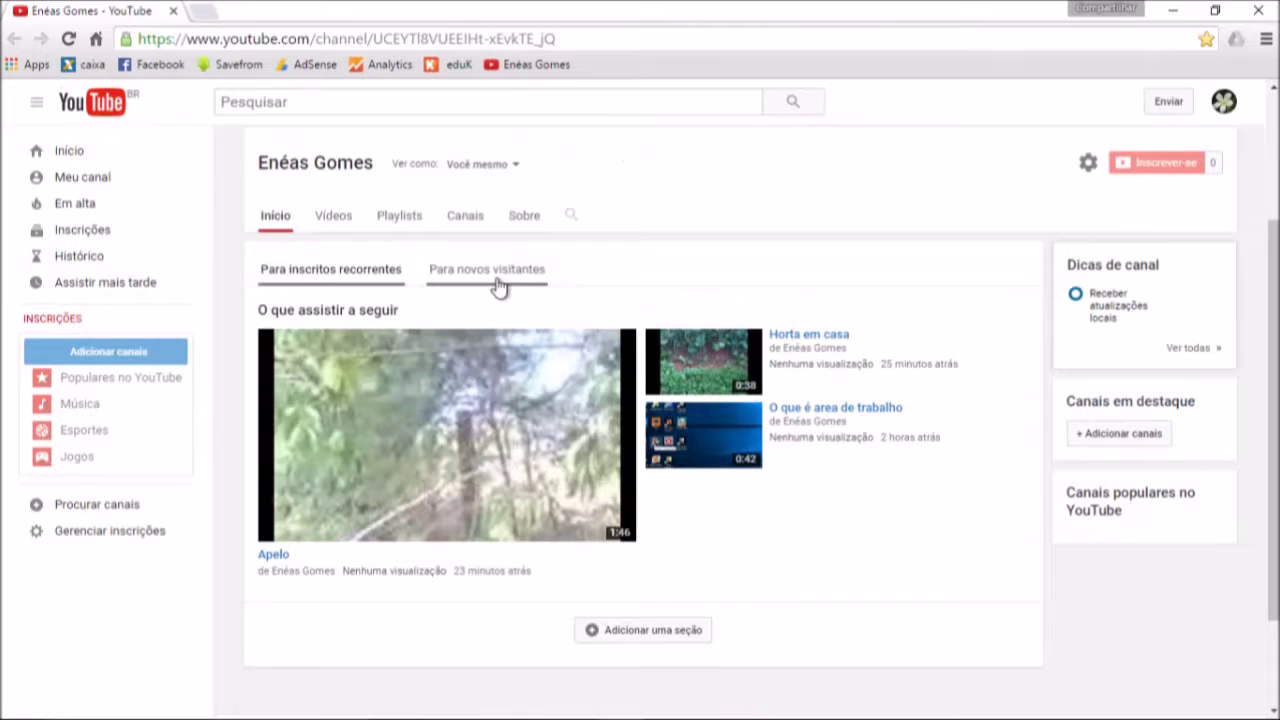
Step: Switch the channel home to the 'Para novos visitantes' view and bring up the trailer picker
left_click(499, 287)
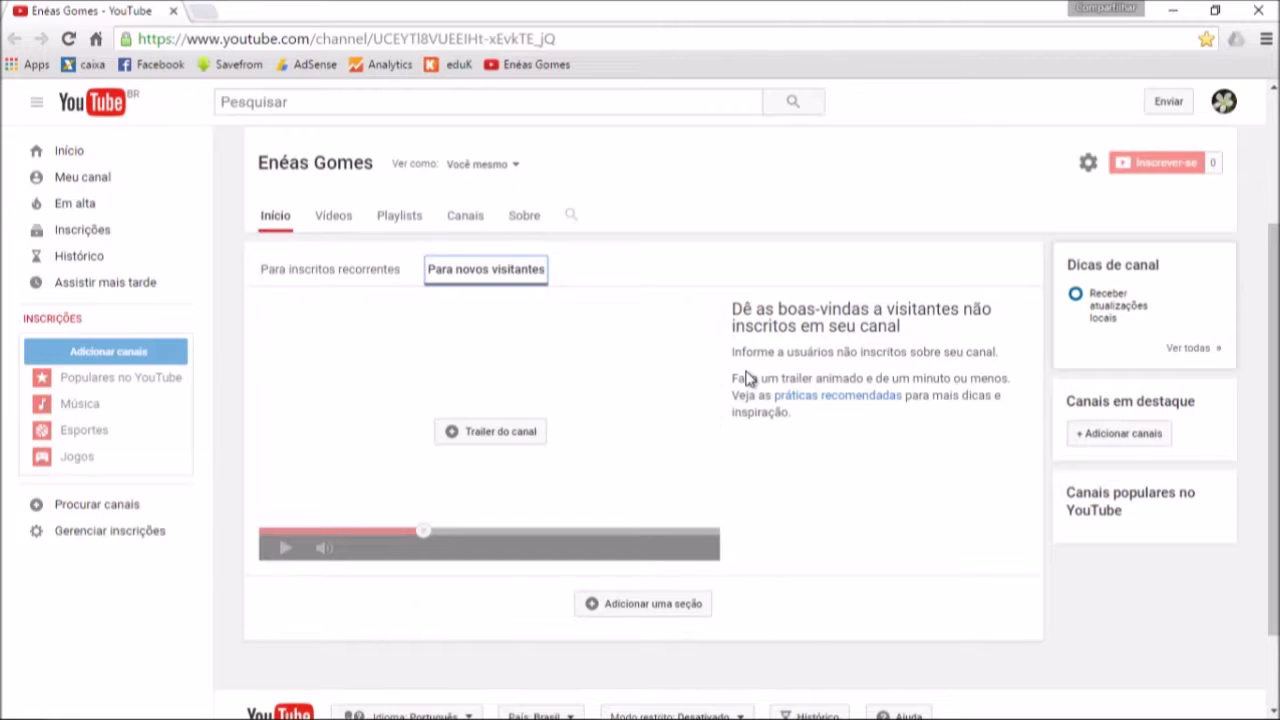
left_click(781, 378)
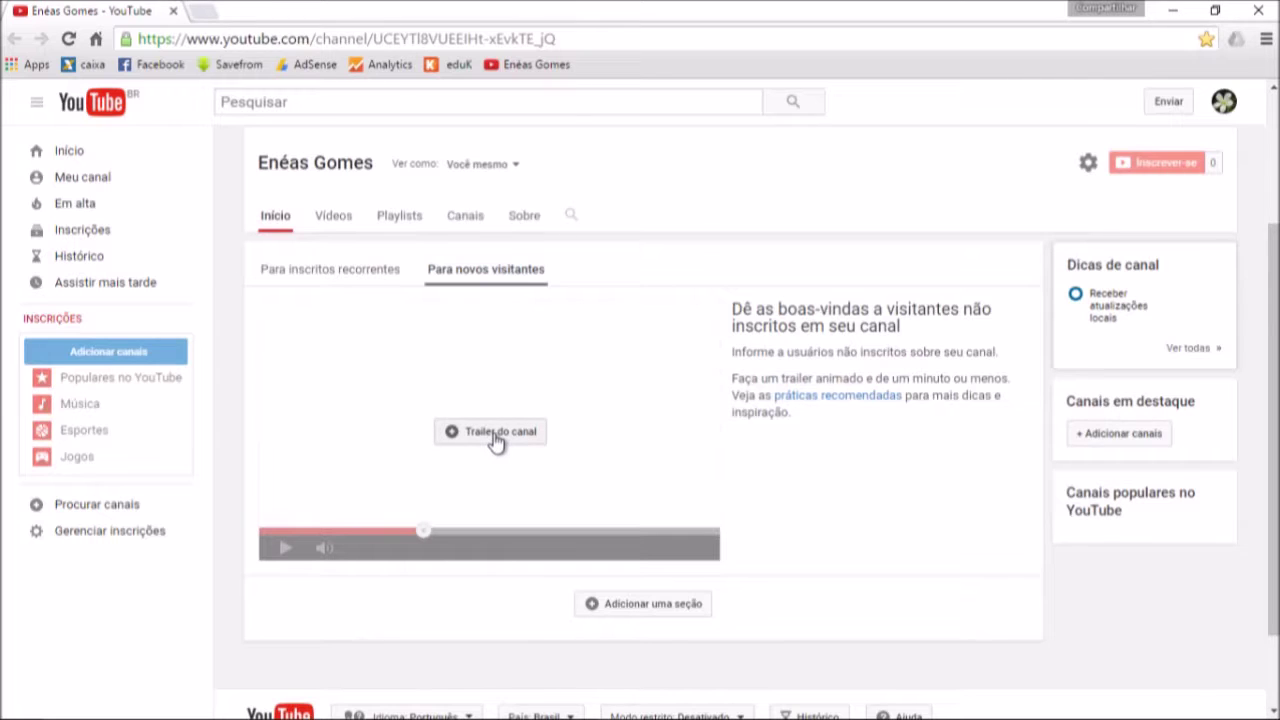
key("Tab")
Step: Set 'O que é area de trabalho' as the new-visitor channel trailer and save it
left_click(497, 433)
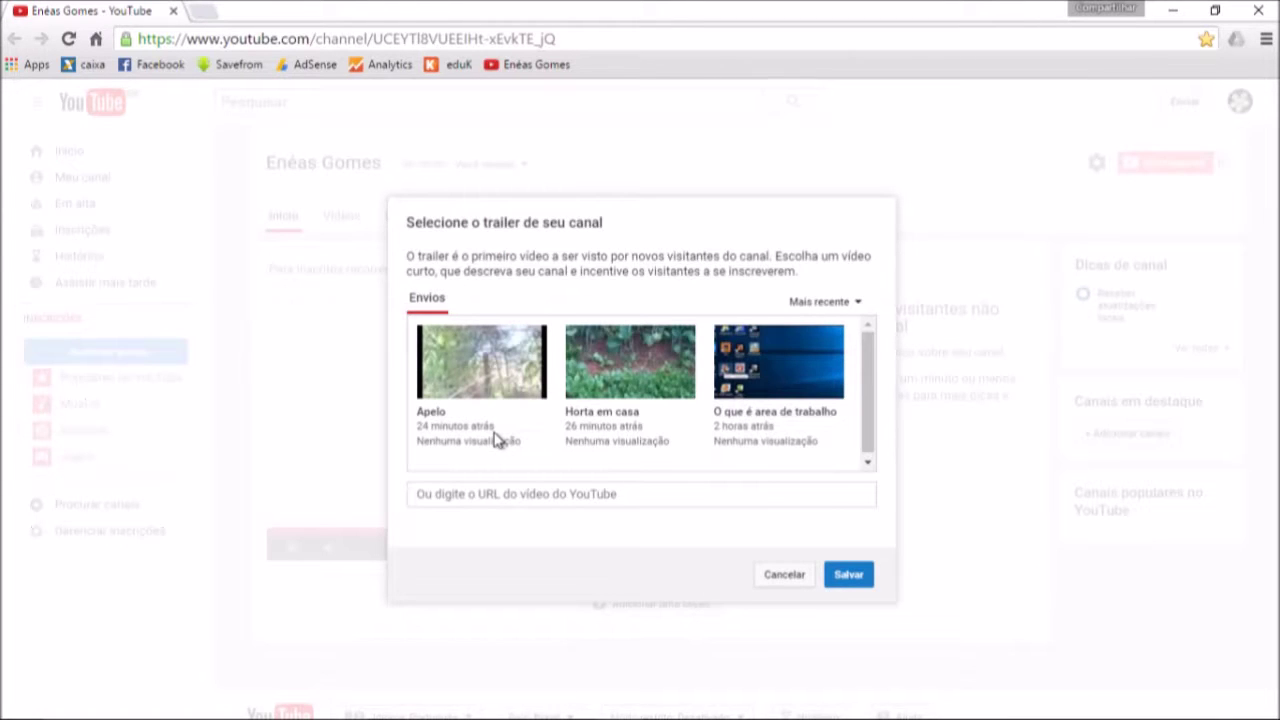
left_click(604, 412)
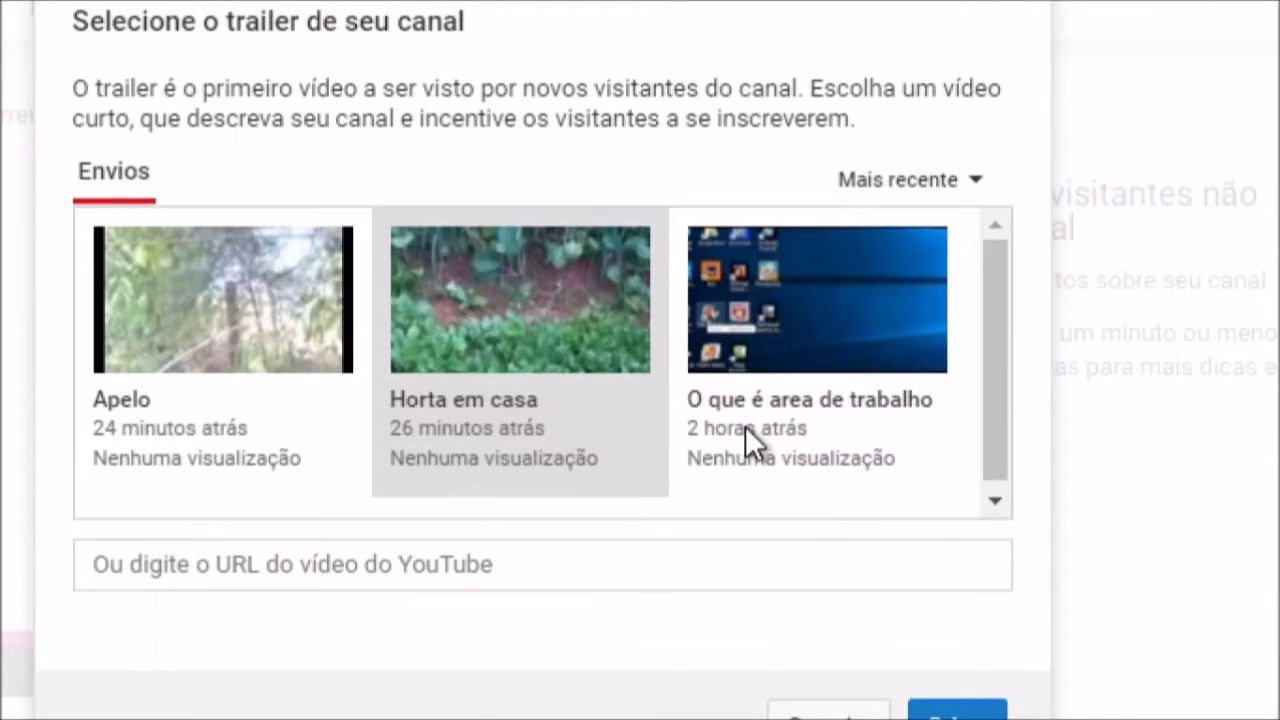
left_click(742, 432)
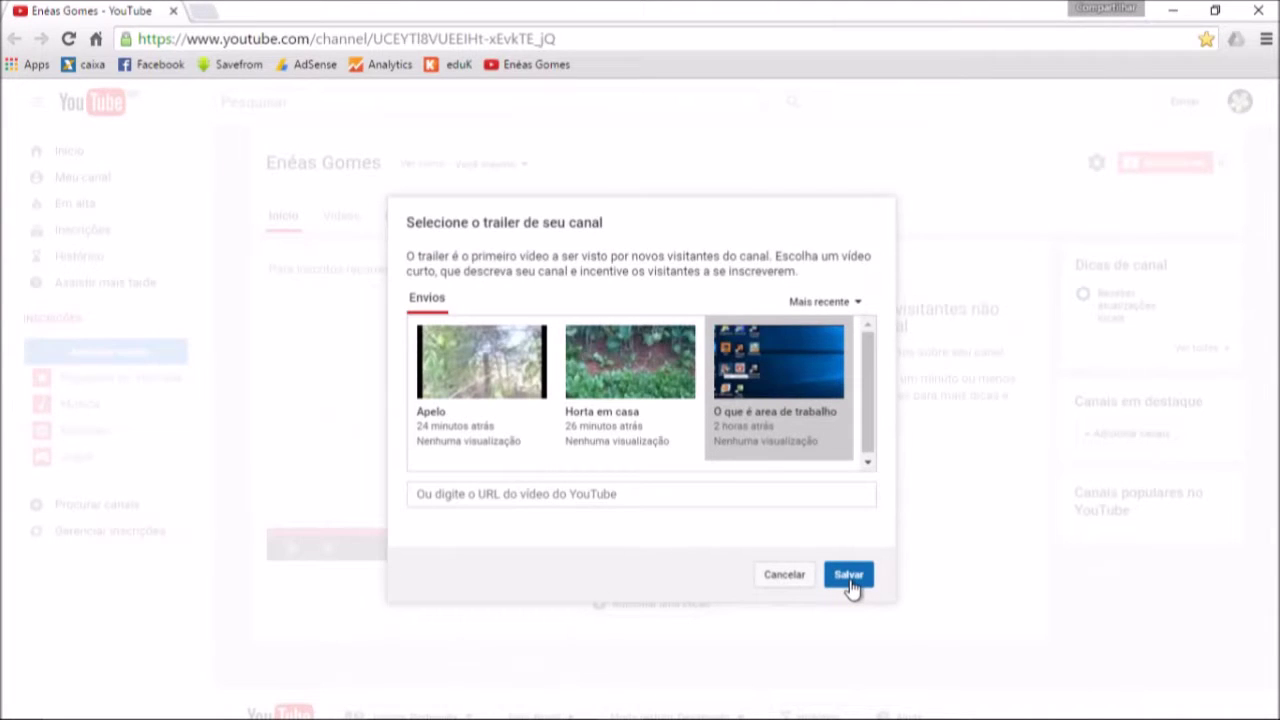
left_click(849, 577)
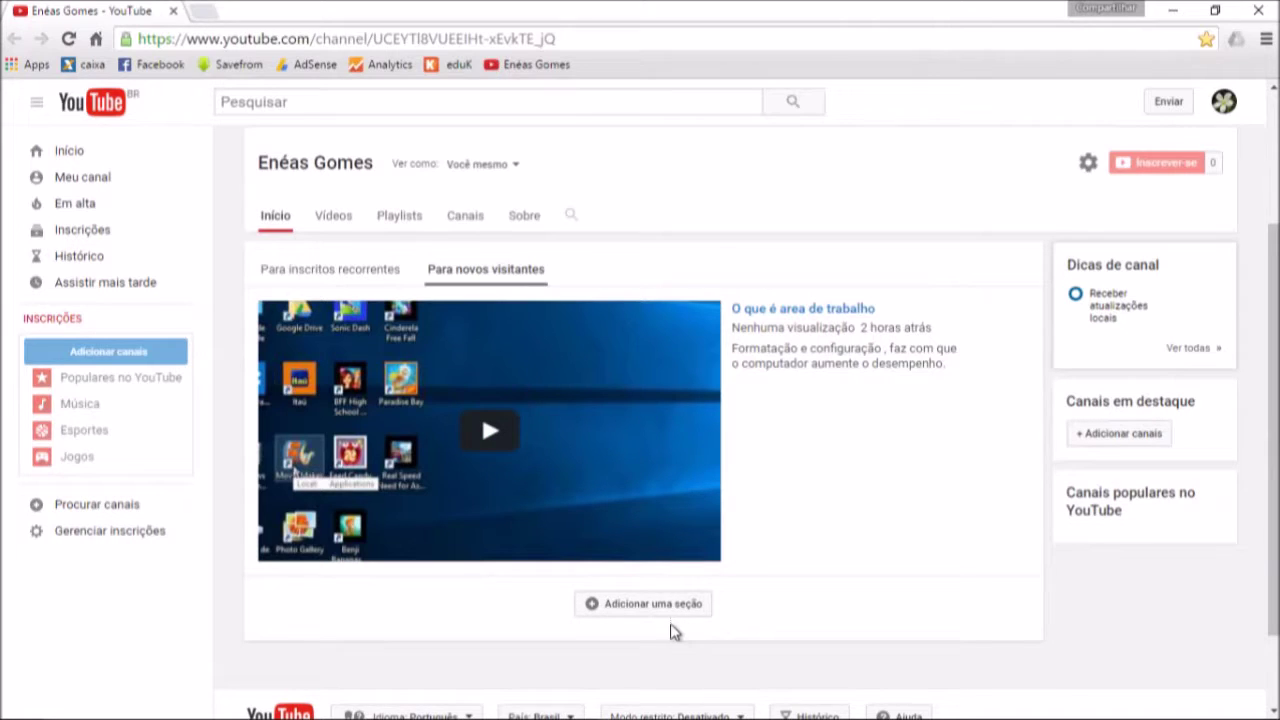
Step: Add a new home-page section with its content set to Envios populares
left_click(643, 605)
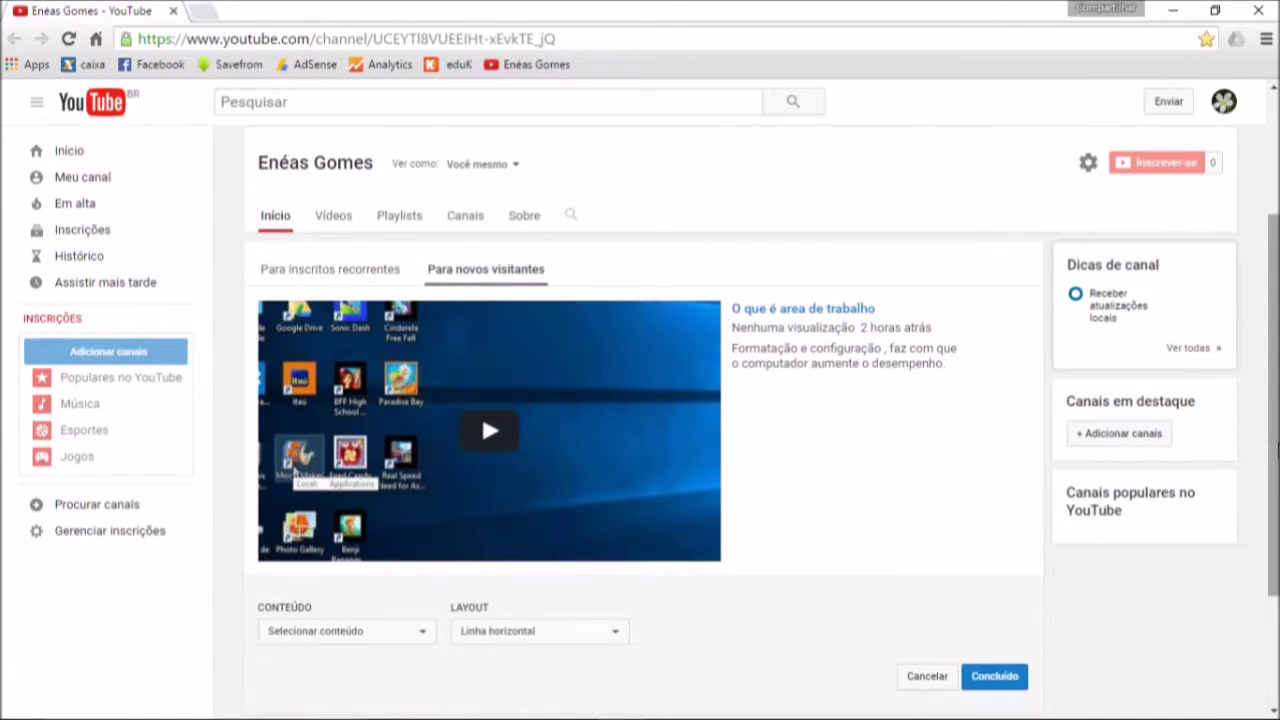
scroll(958, 588, "down", 1)
scroll(958, 588, "down", 2)
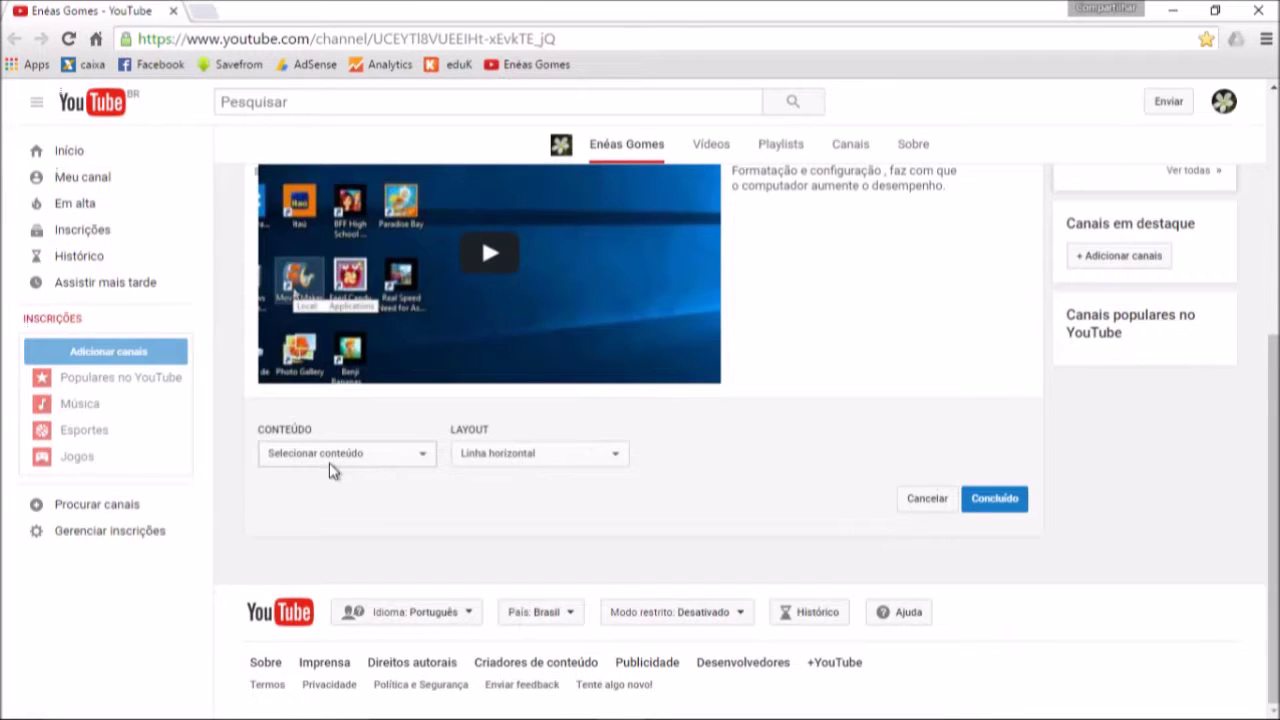
left_click(425, 459)
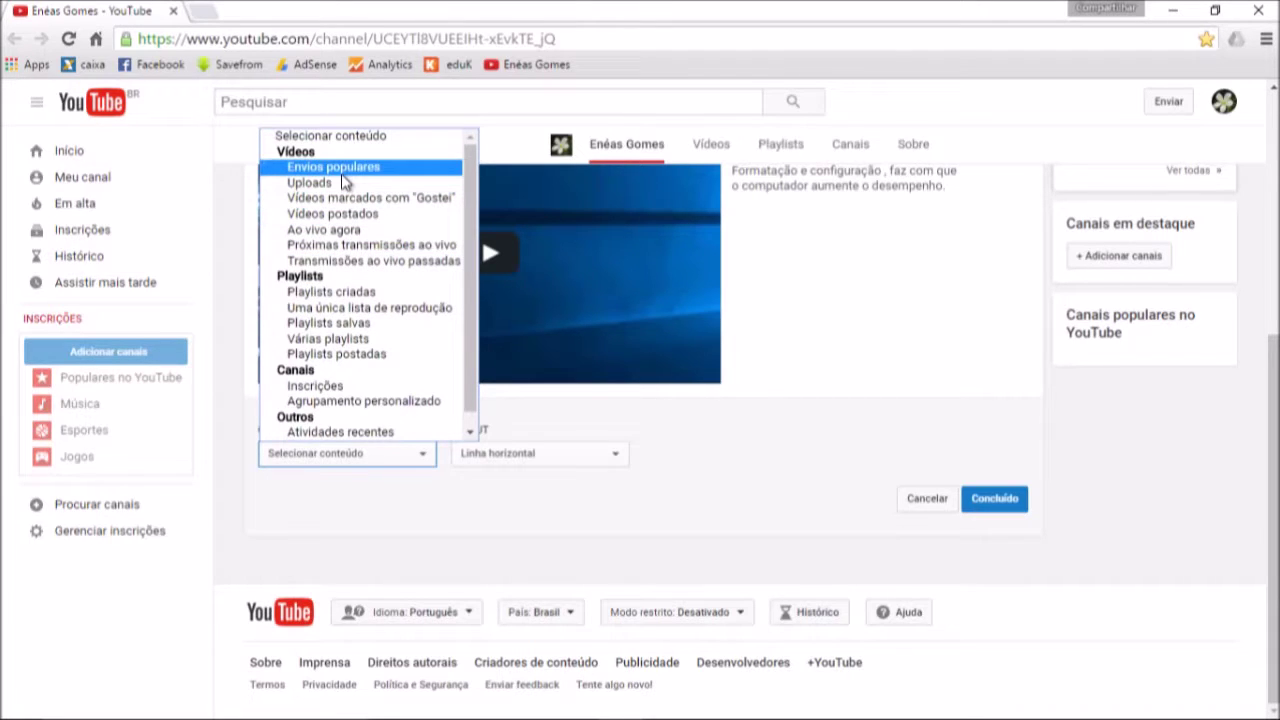
left_click(343, 168)
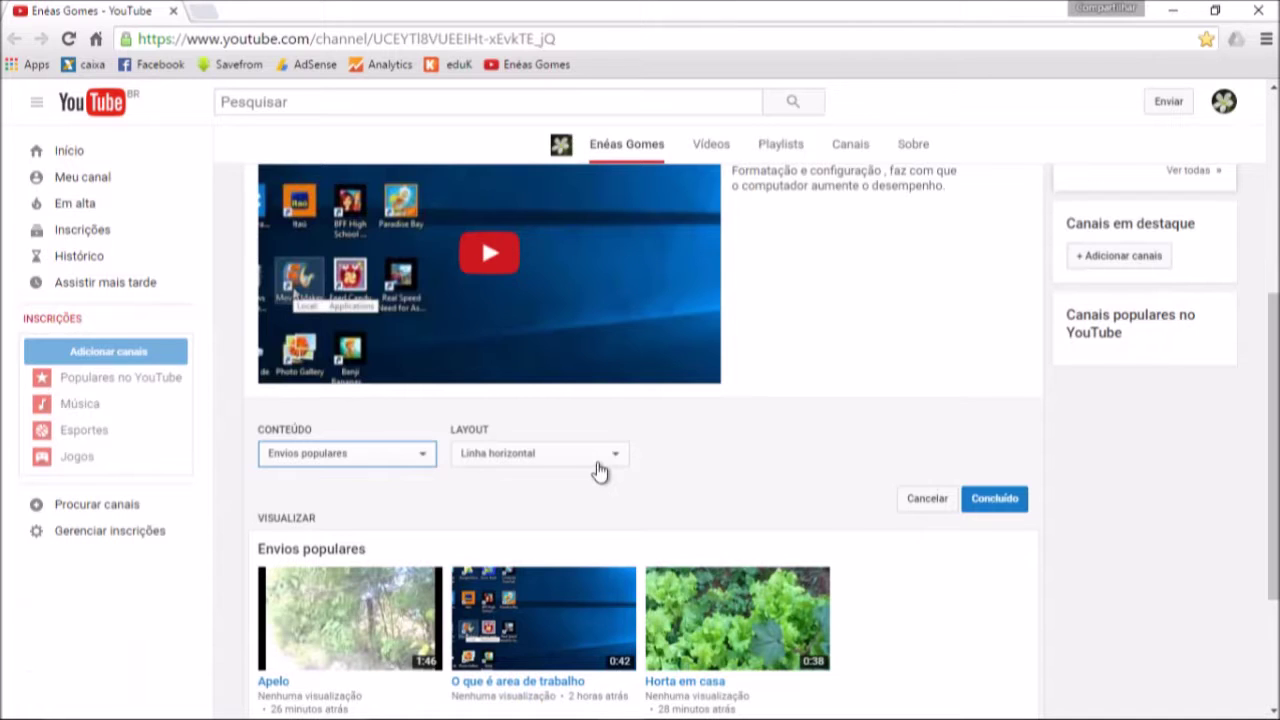
Step: Set the section layout to Lista vertical and review the three-video preview
left_click(617, 460)
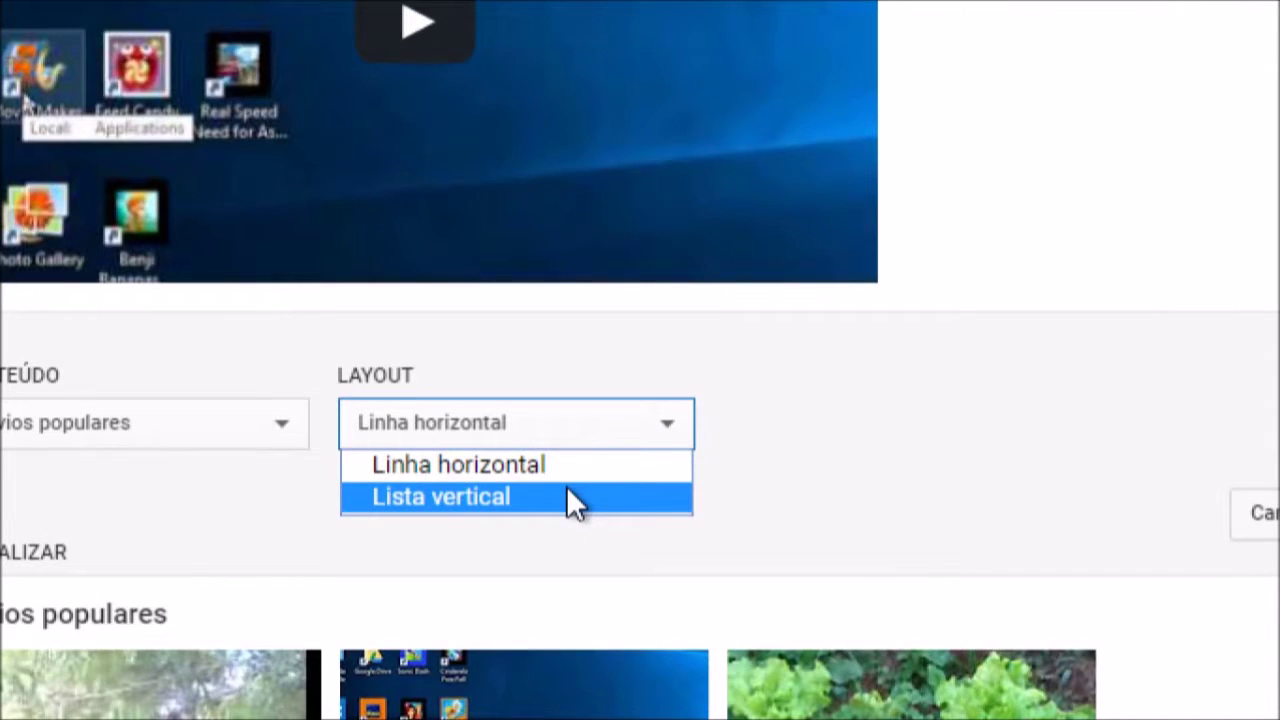
left_click(566, 497)
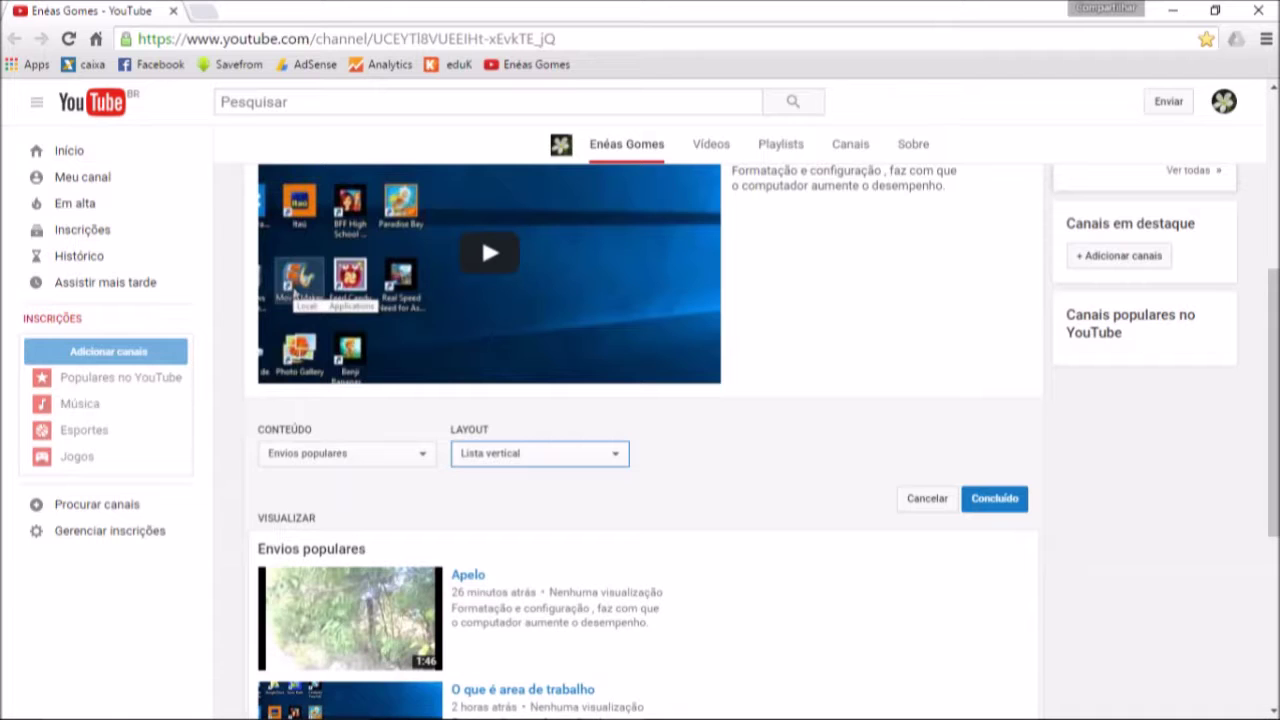
scroll(640, 440, "down", 4)
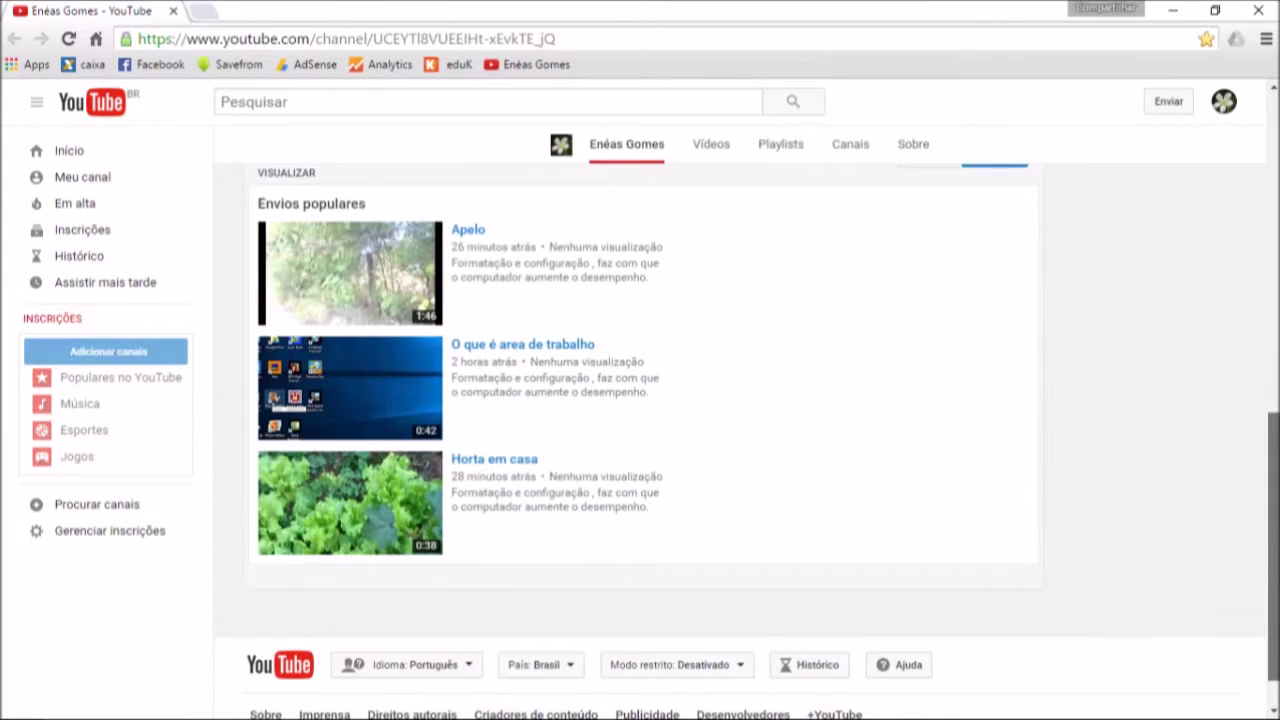
scroll(1274, 497, "up", 3)
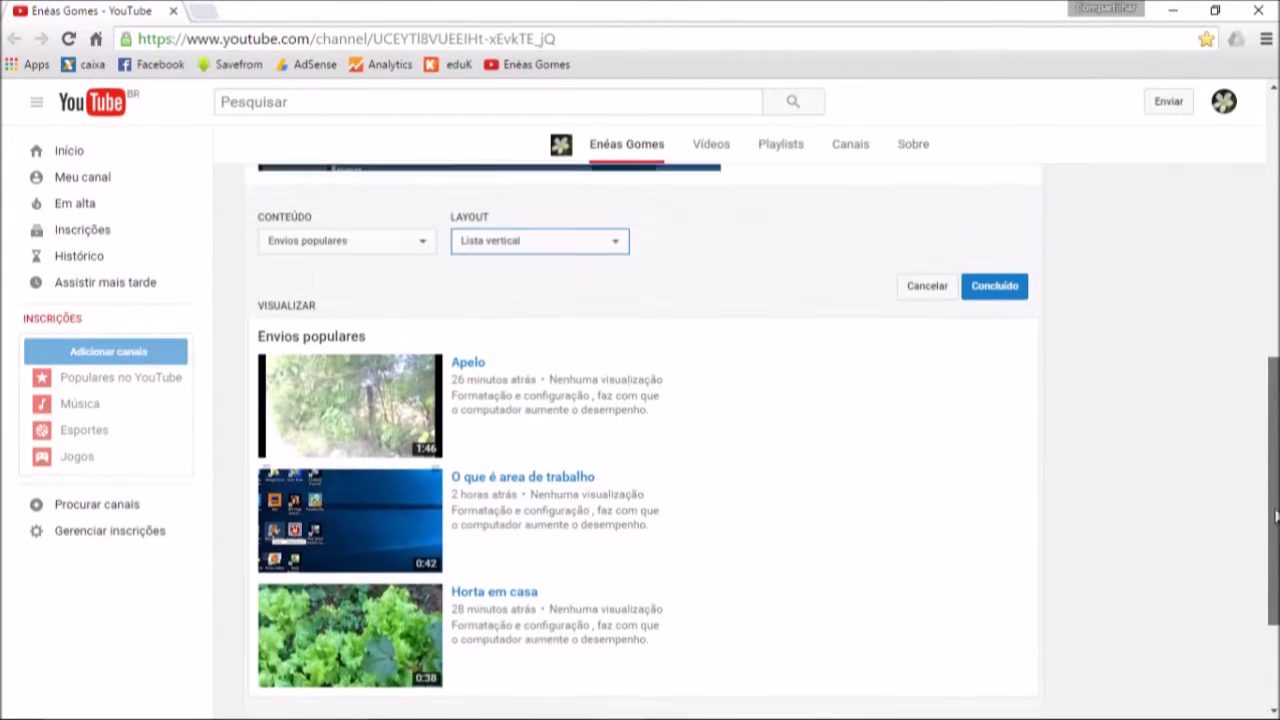
scroll(1274, 497, "up", 2)
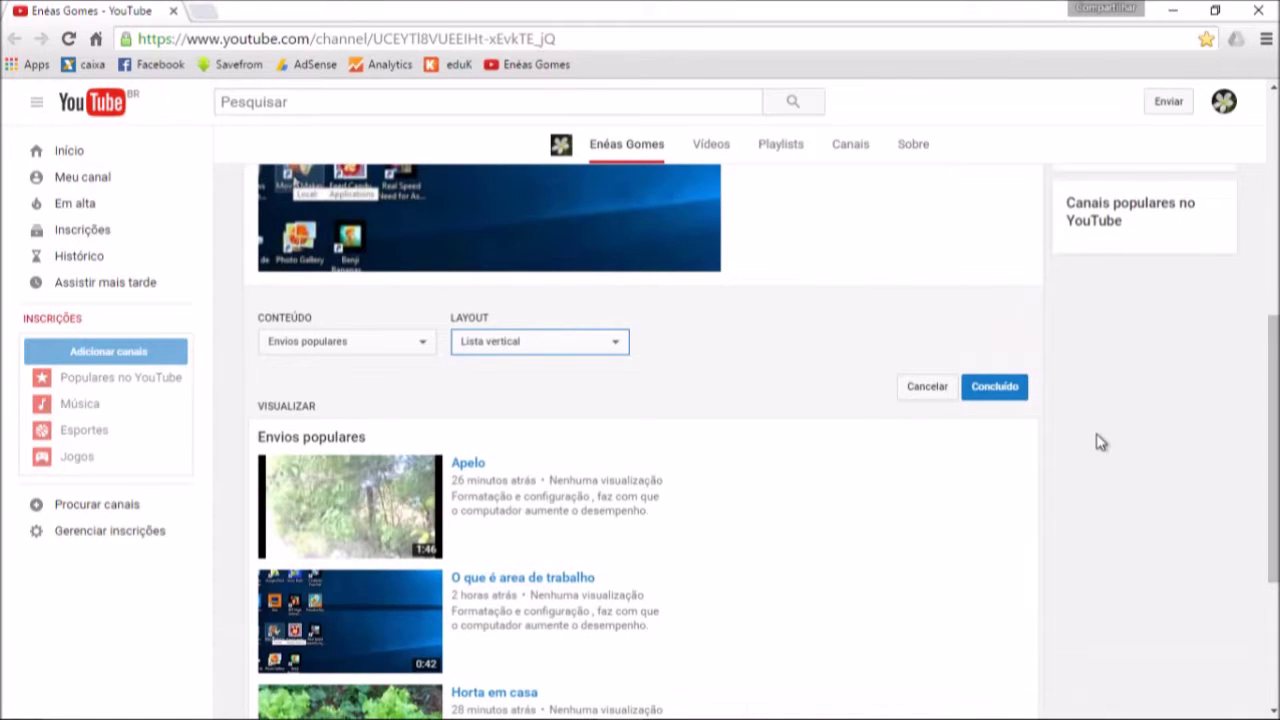
left_click_drag(1094, 441, 1036, 447)
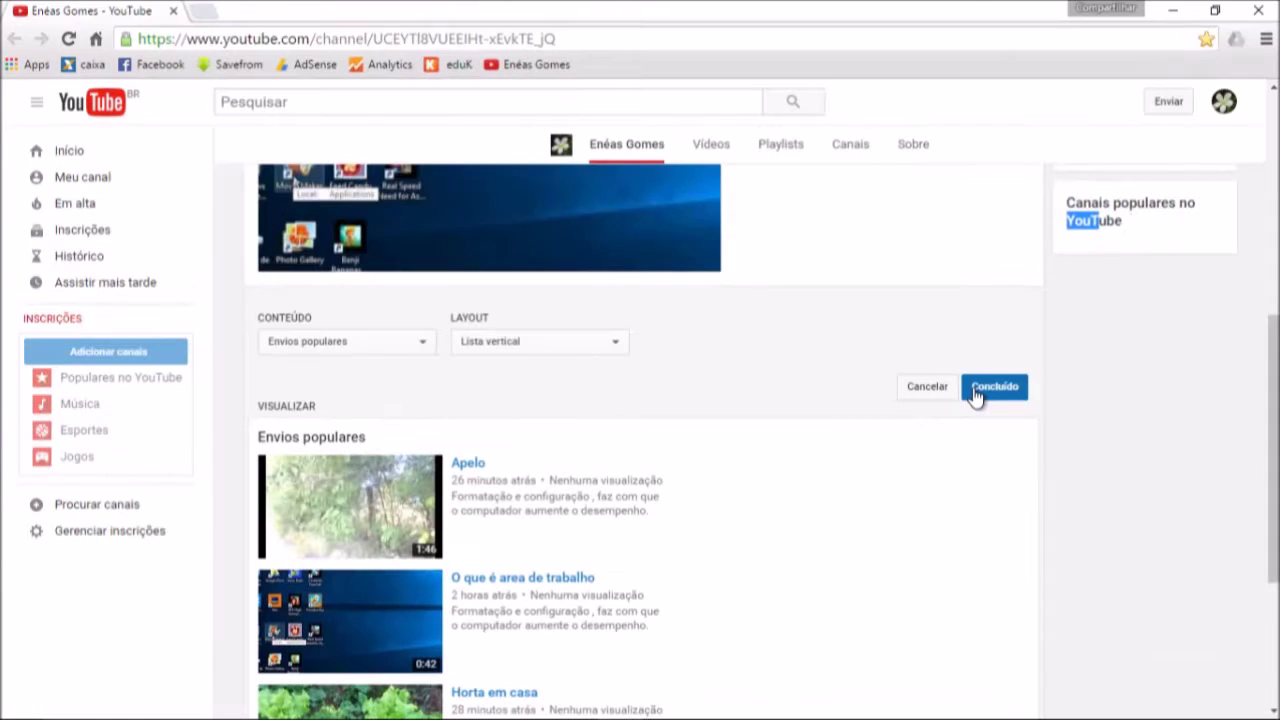
Step: Save the Envios populares section, check the Vídeos tab, and return to the channel home
left_click(979, 405)
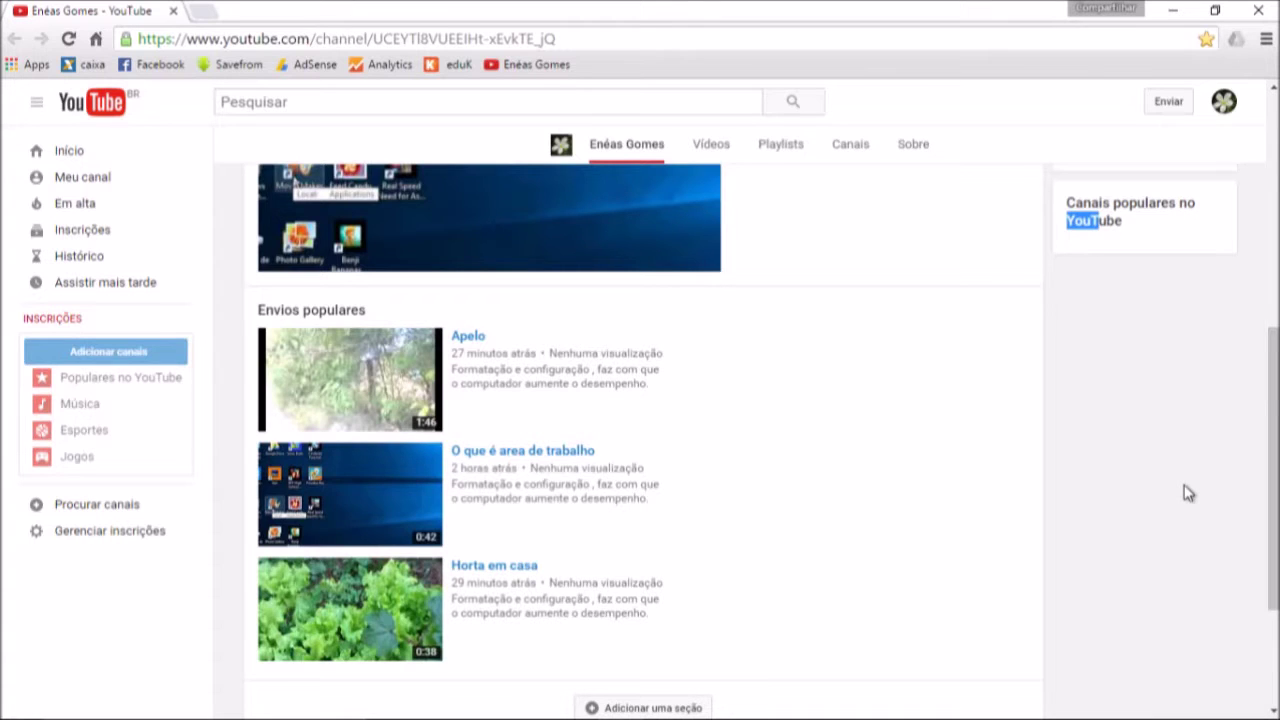
scroll(1190, 490, "up", 5)
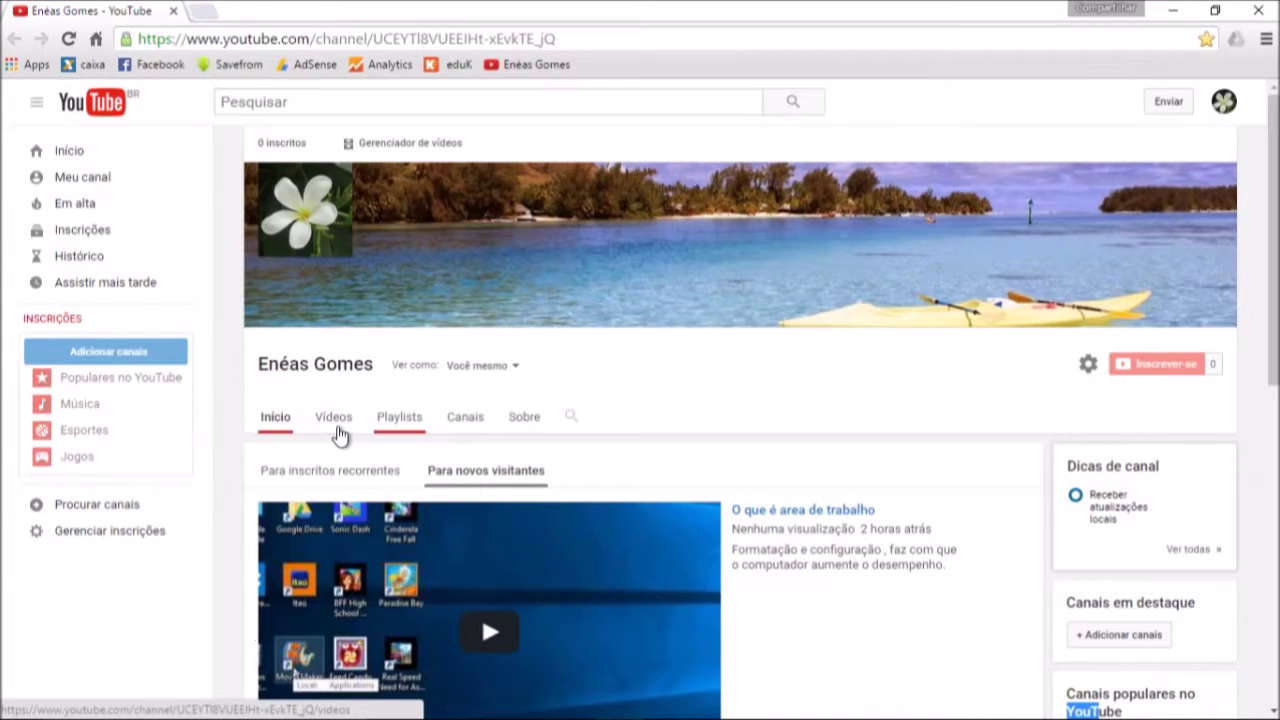
left_click(334, 420)
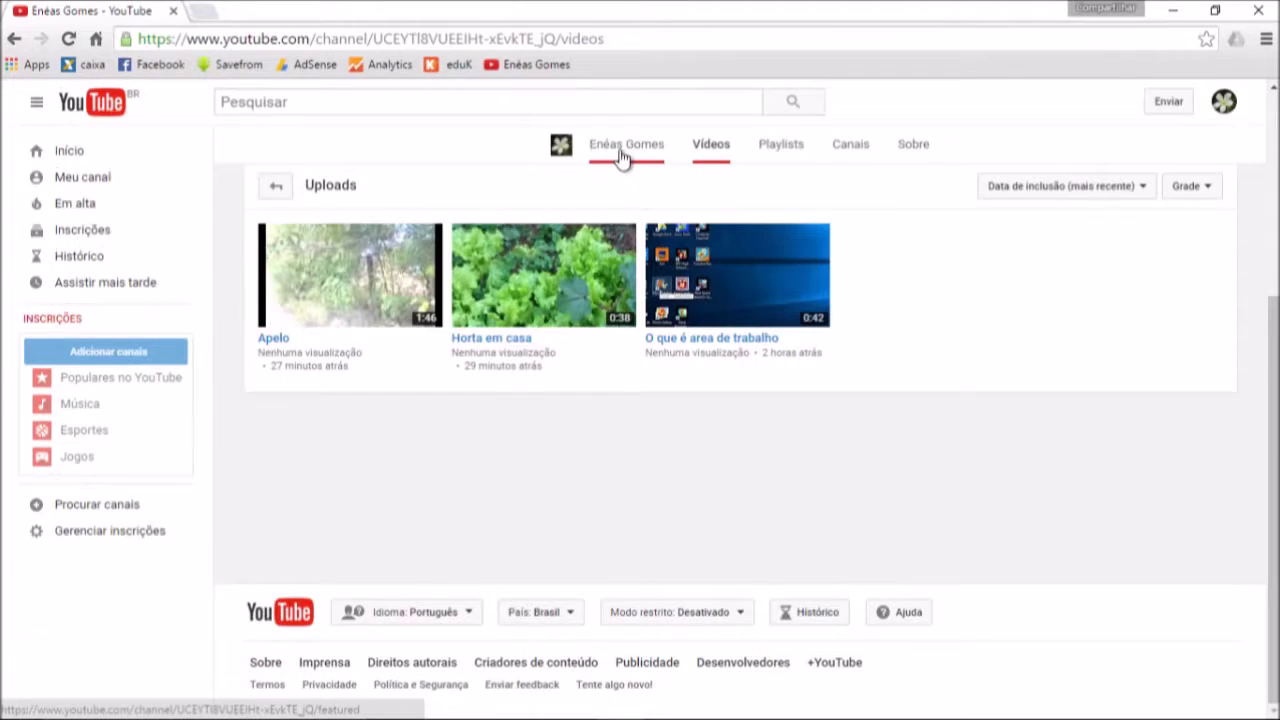
left_click(622, 155)
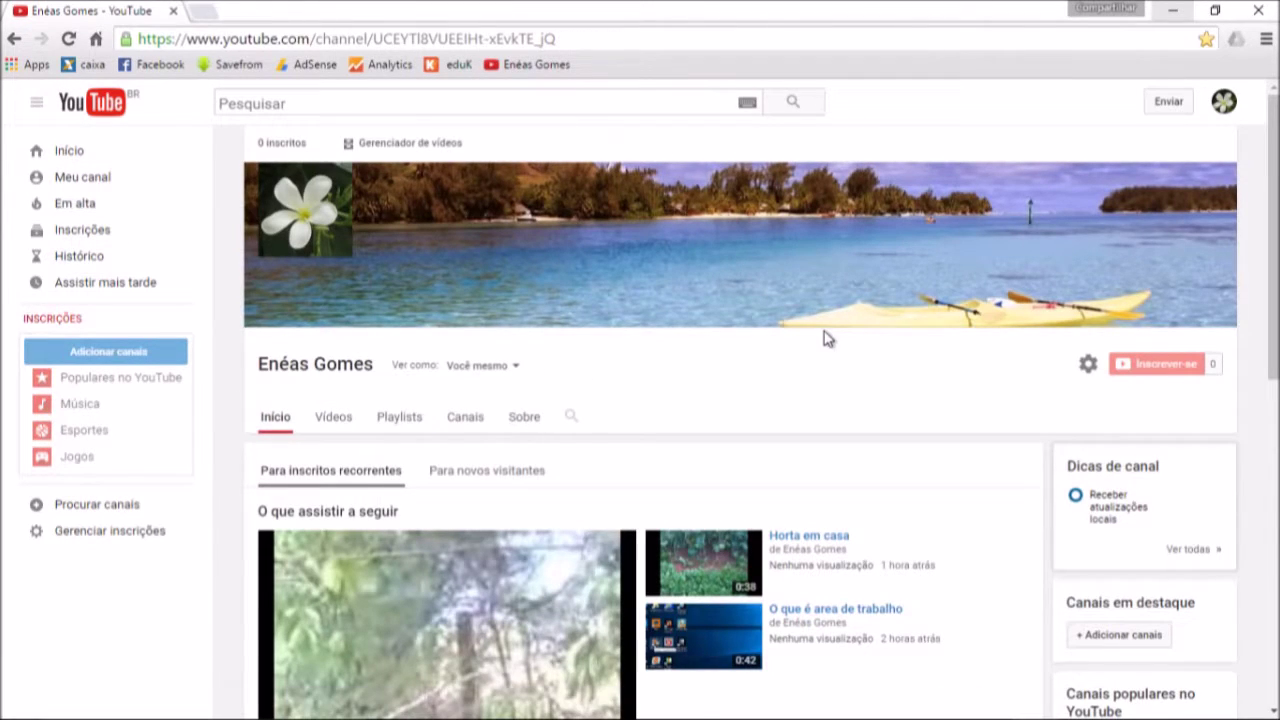
left_click(1089, 366)
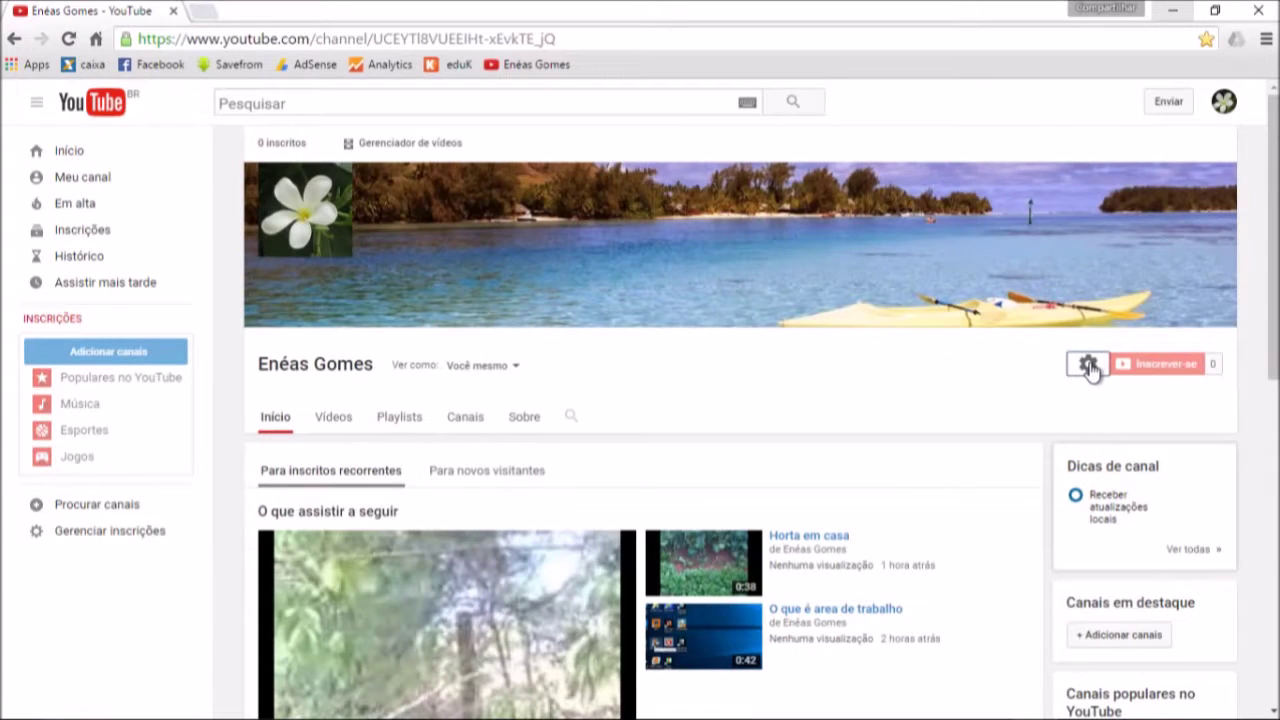
Step: Enable 'Mostrar guia de discussão' in channel settings and go to Configurações avançadas
left_click(1089, 366)
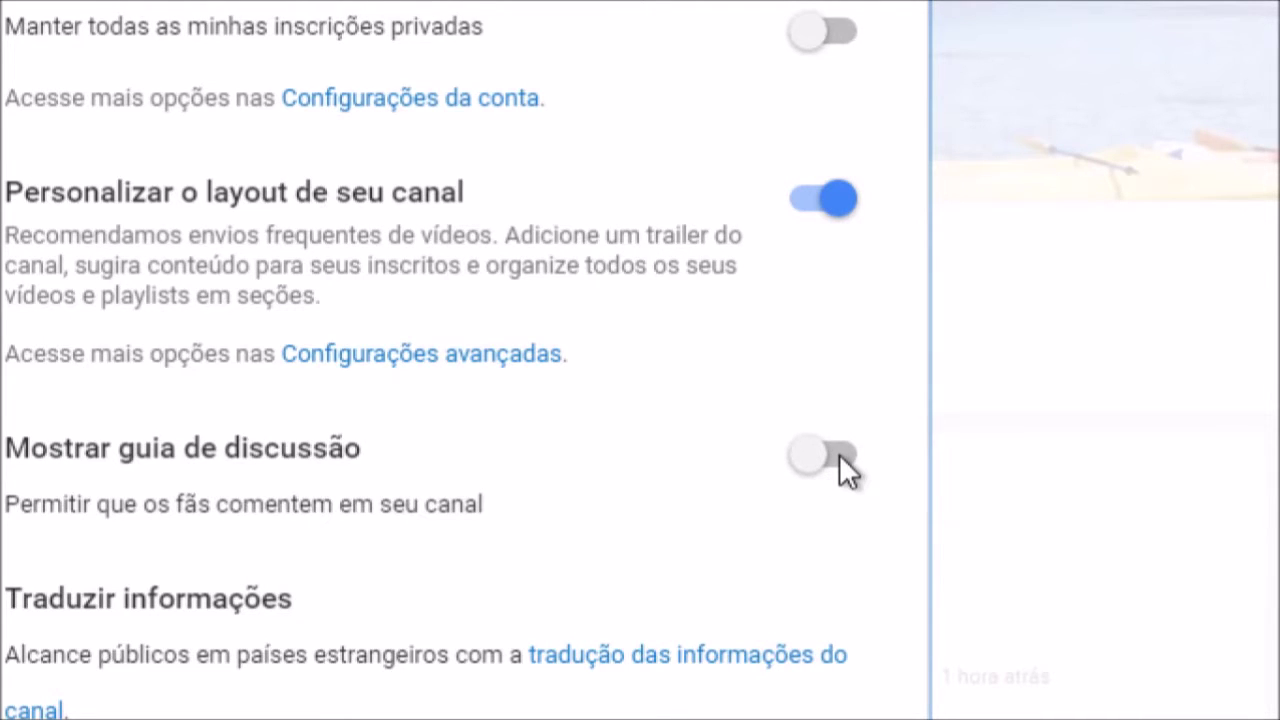
left_click(839, 454)
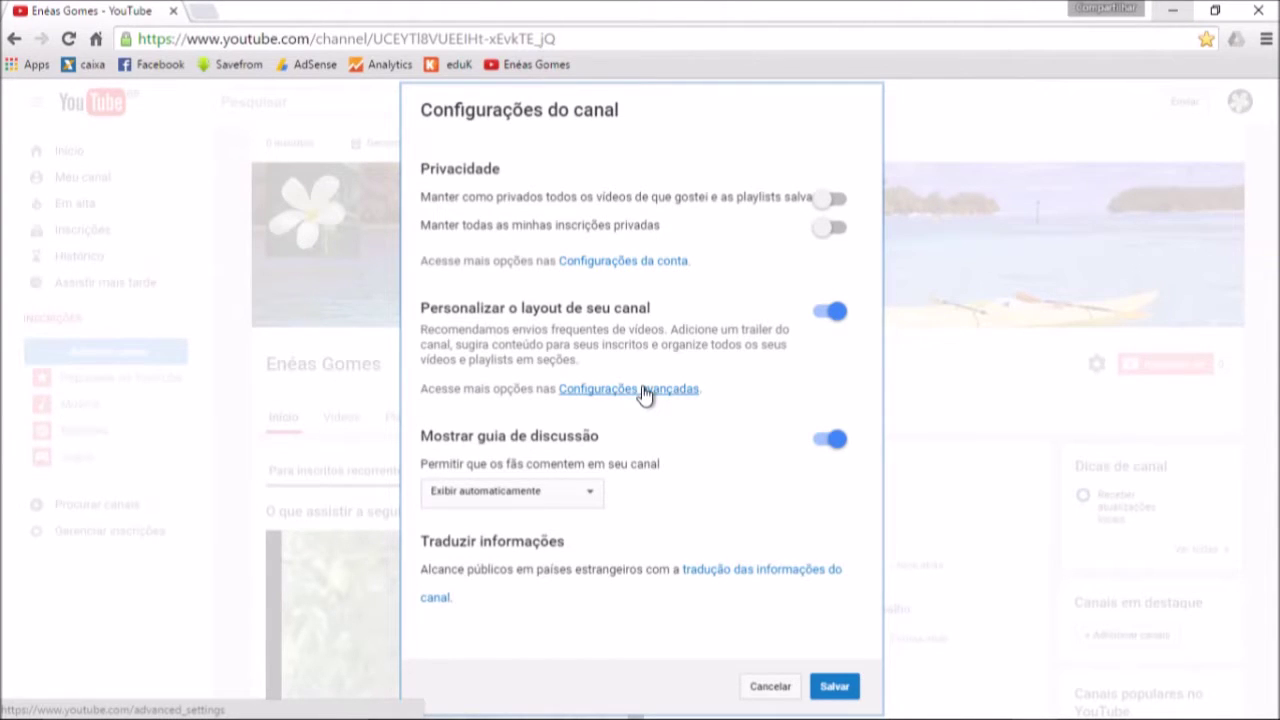
left_click(645, 393)
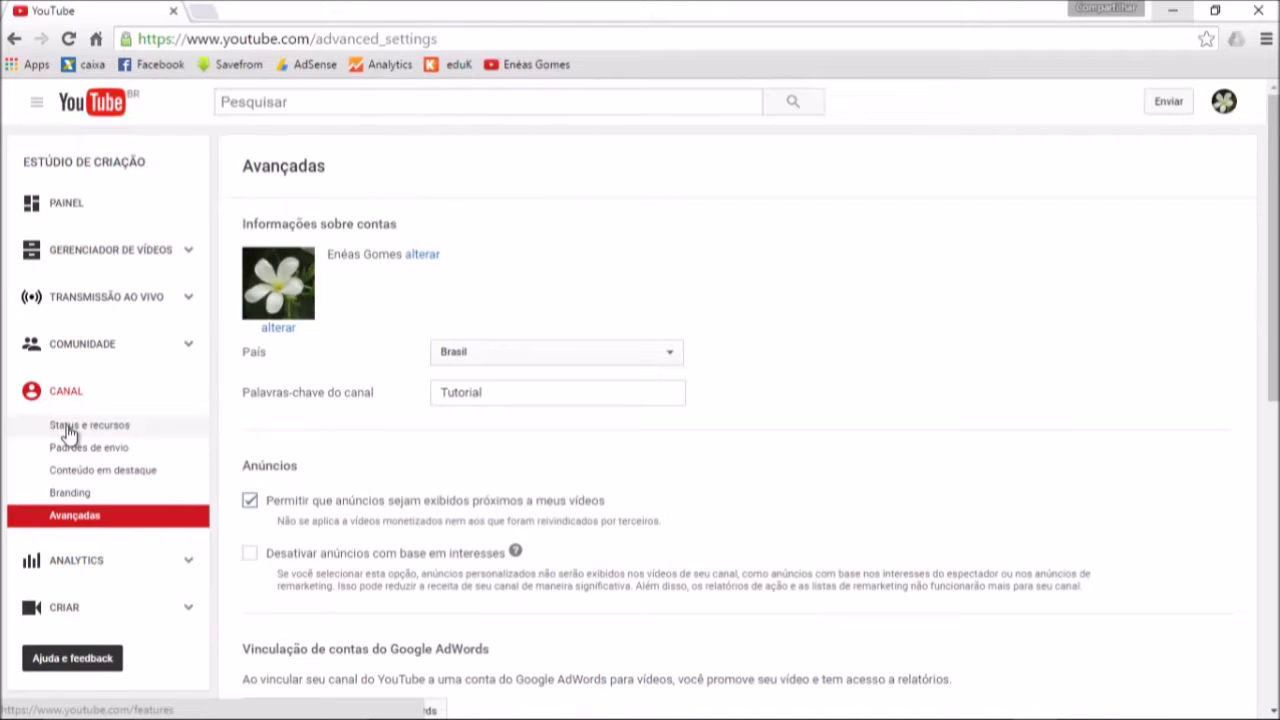
Step: From Status e recursos, start the account's phone verification with country Brasil
left_click(68, 428)
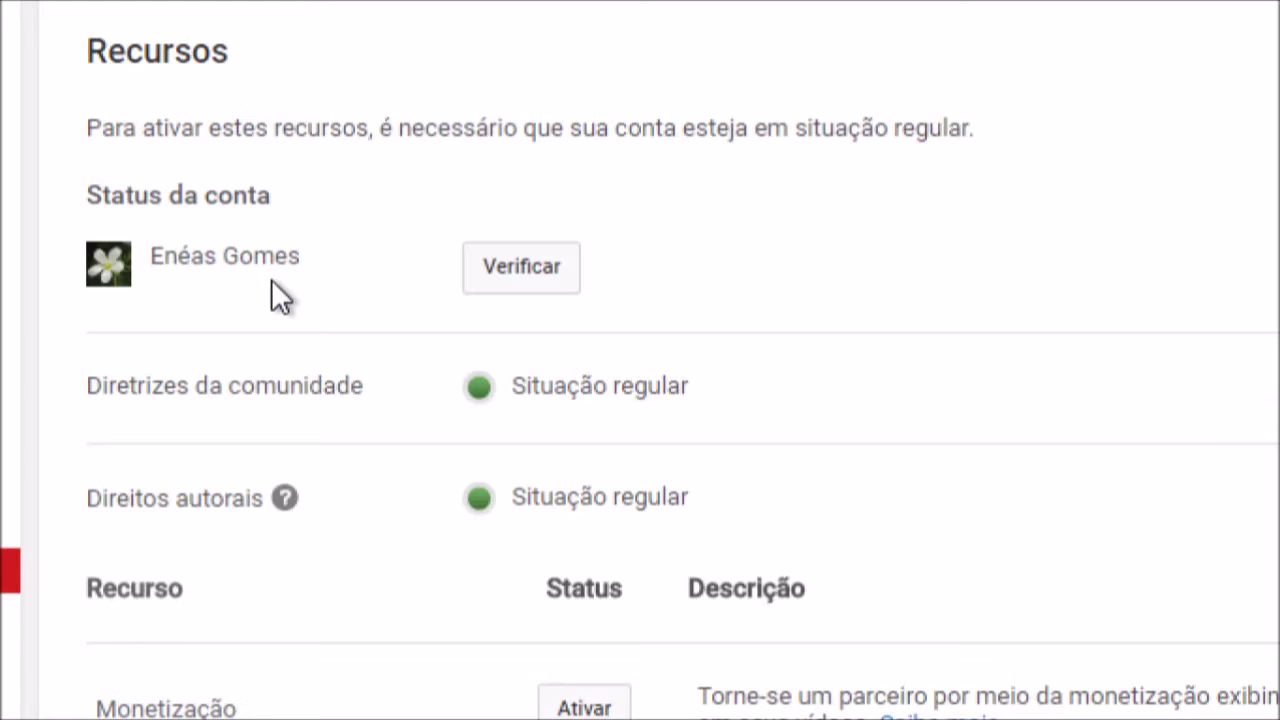
left_click(524, 272)
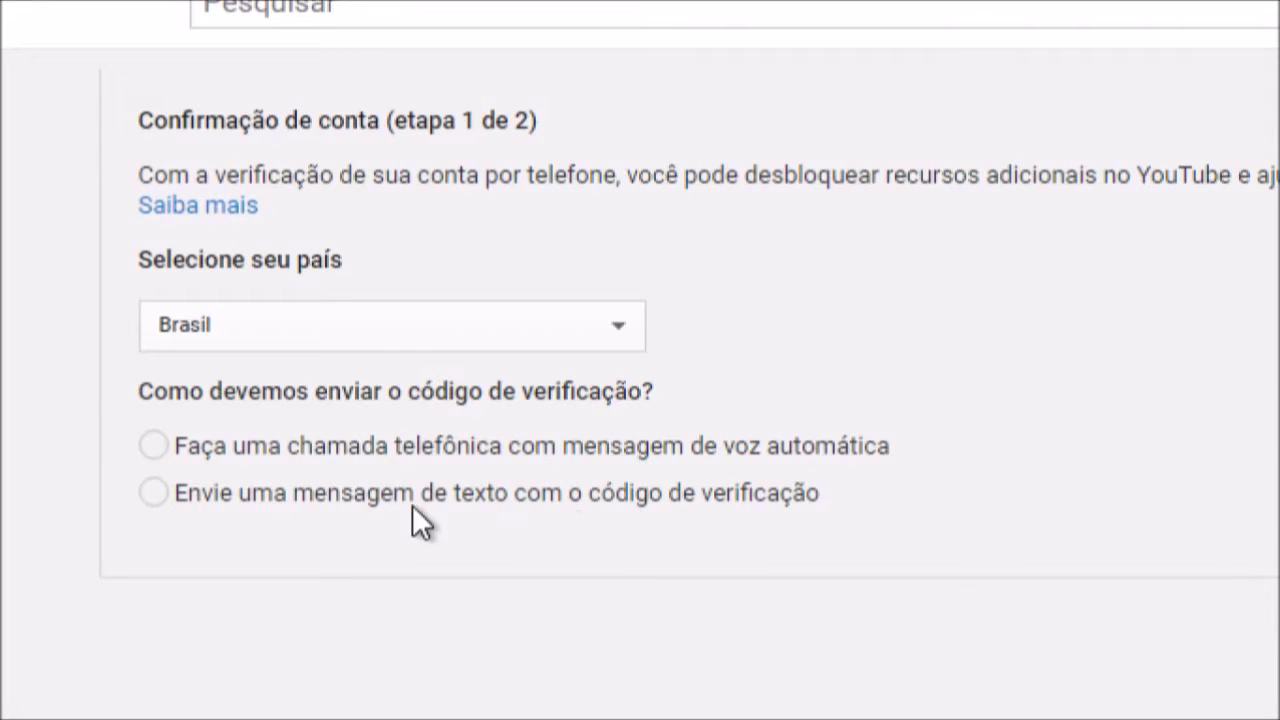
Step: Choose 'Envie uma mensagem de texto' to receive the six-digit verification code by SMS
left_click(155, 500)
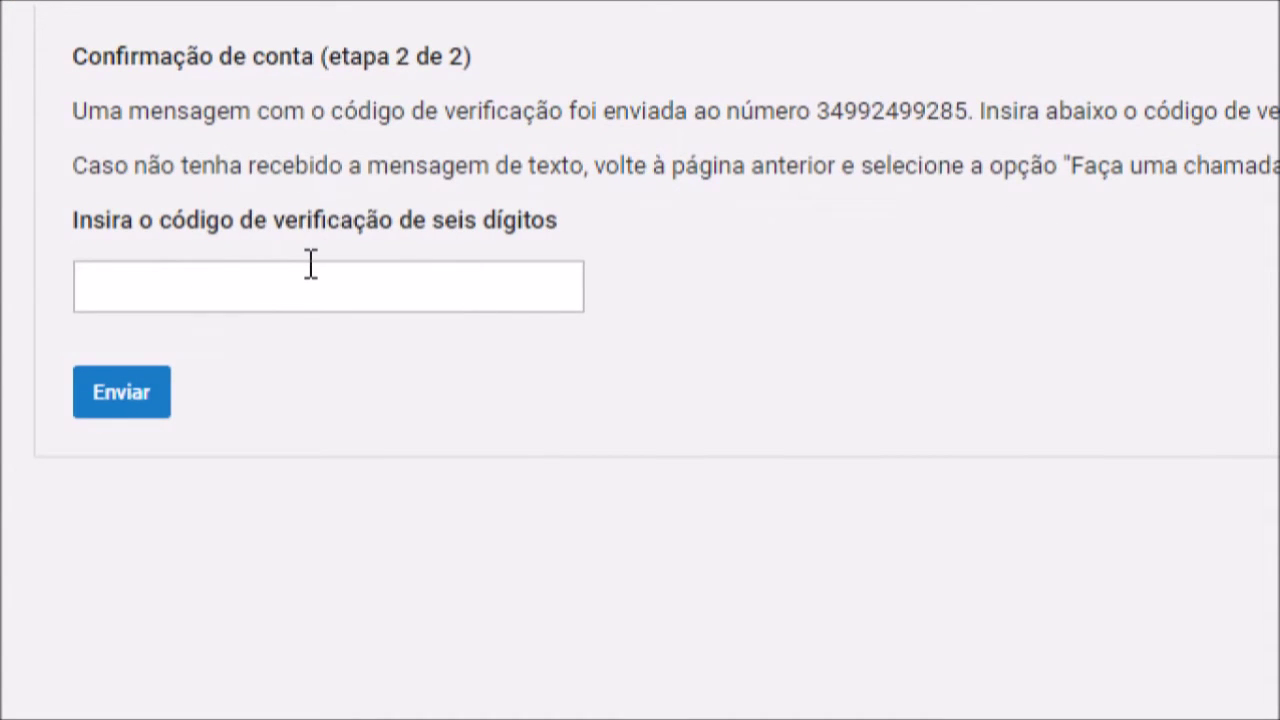
Step: Enter the six-digit code received by phone and submit it to verify the account
left_click(311, 293)
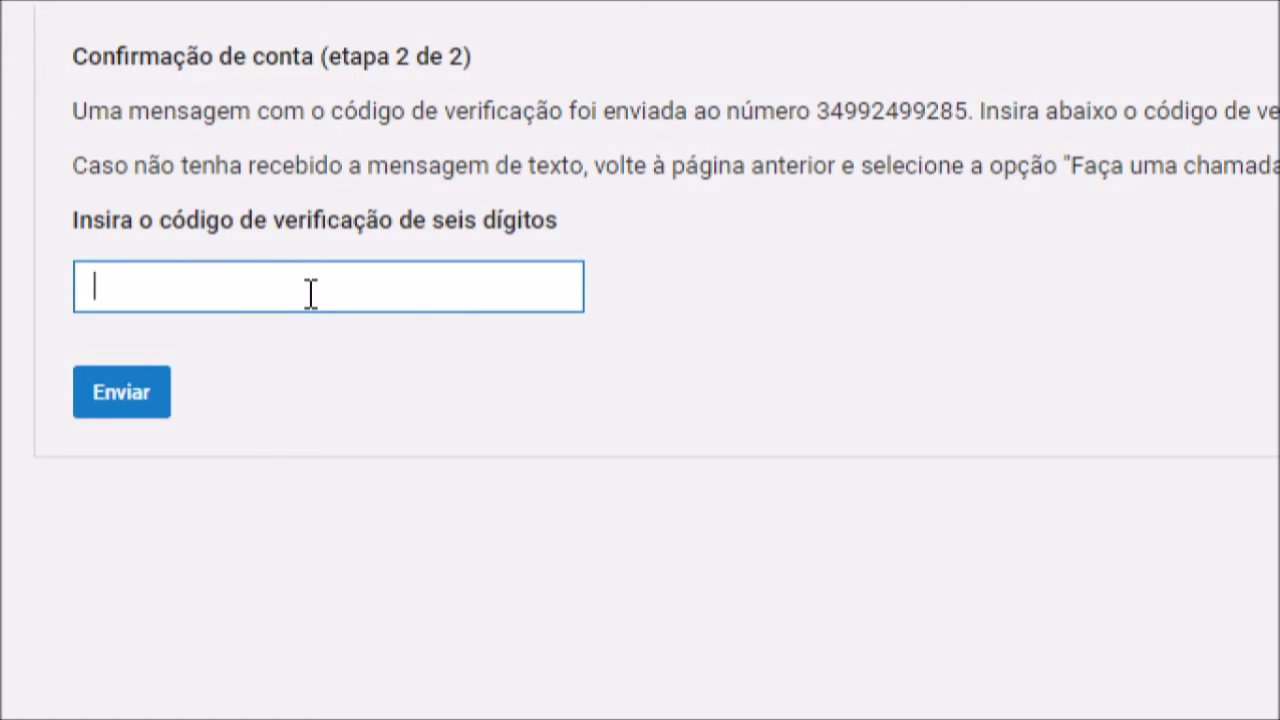
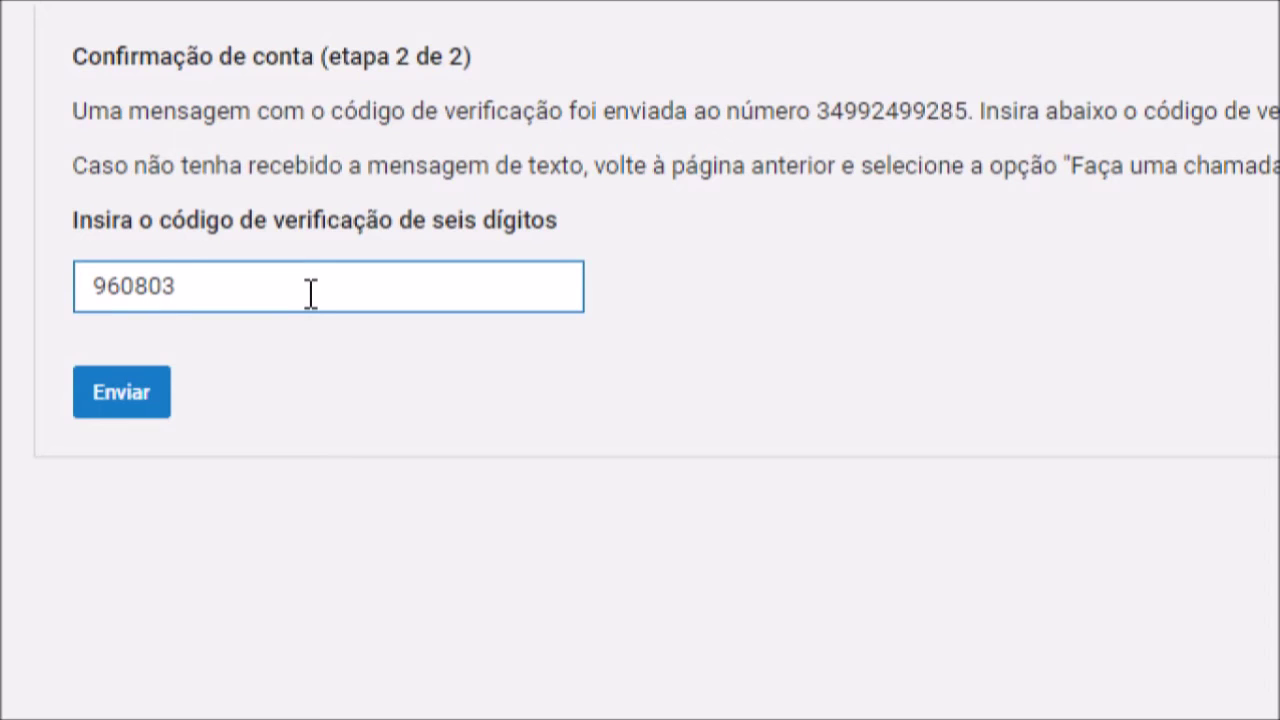
left_click(100, 400)
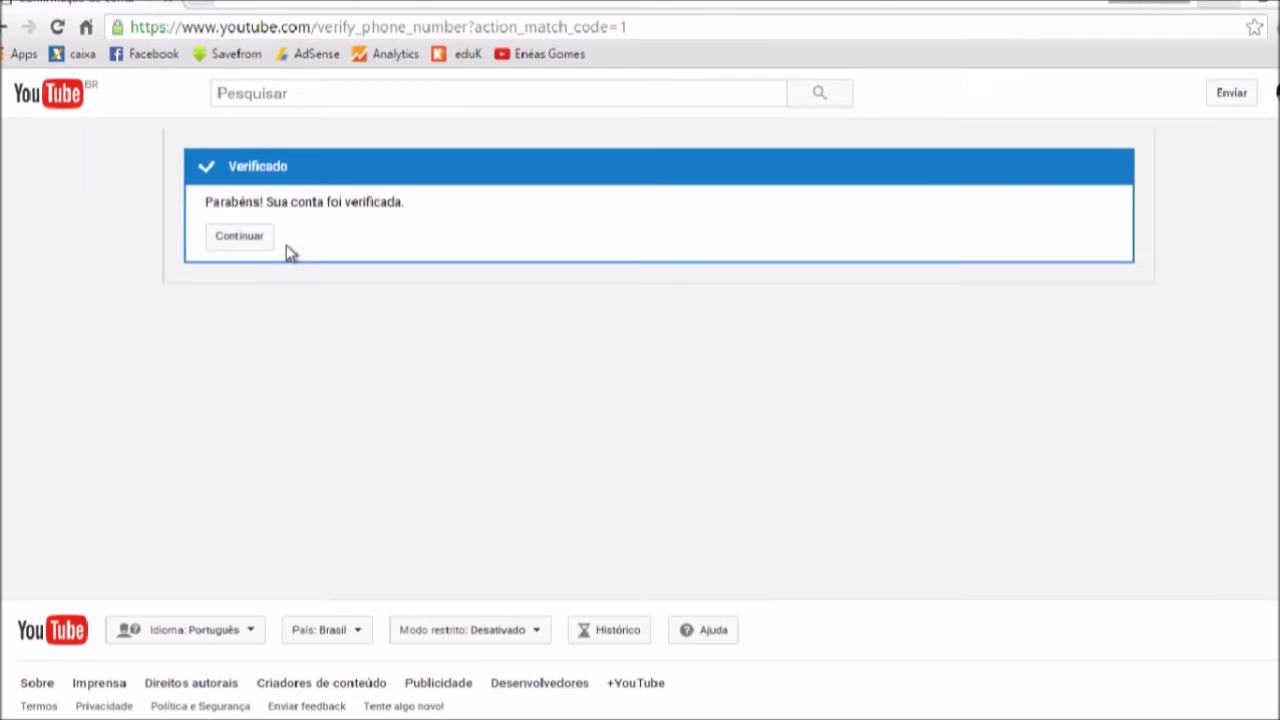
Step: Return to the features page showing account status Verificada, then minimize the browser
left_click(258, 247)
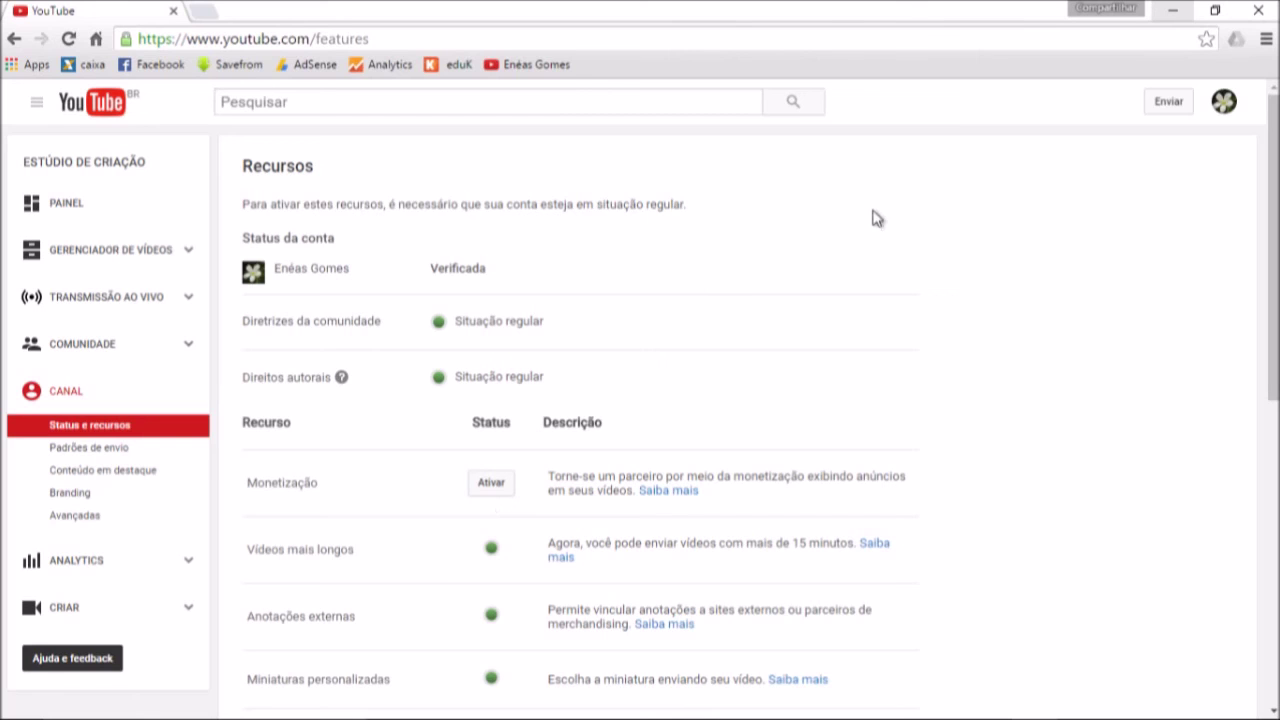
left_click(1174, 12)
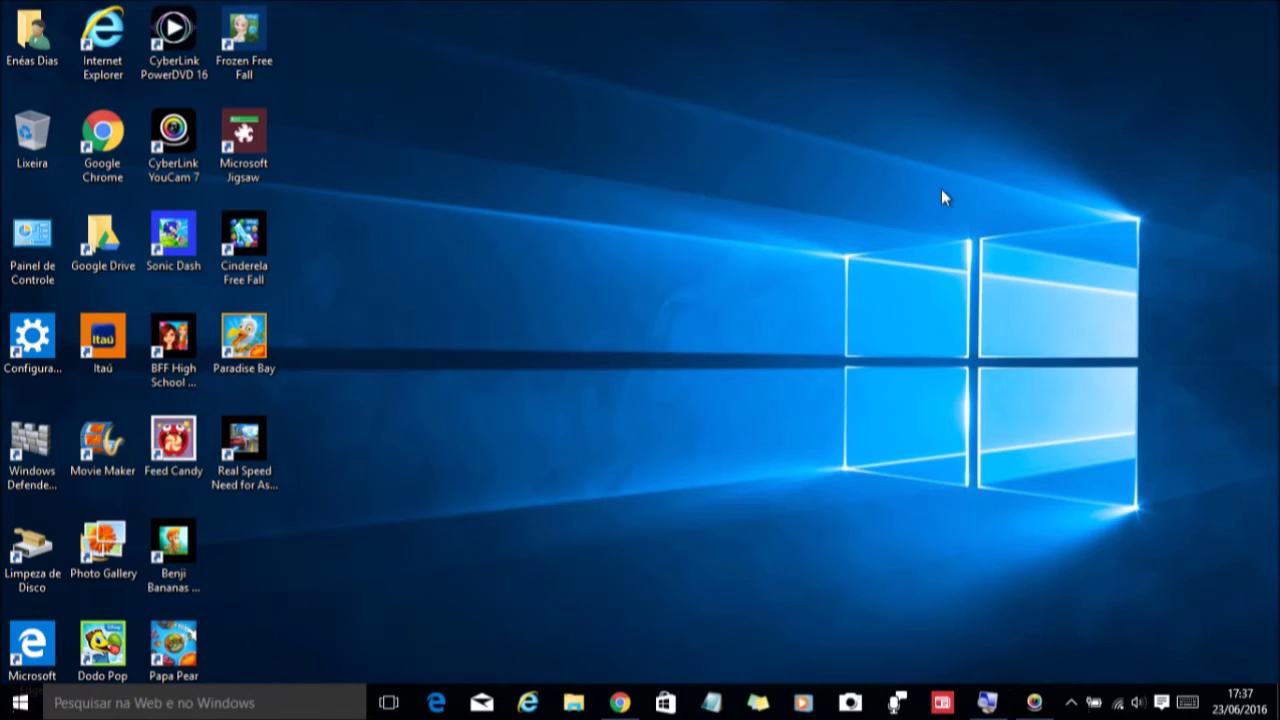